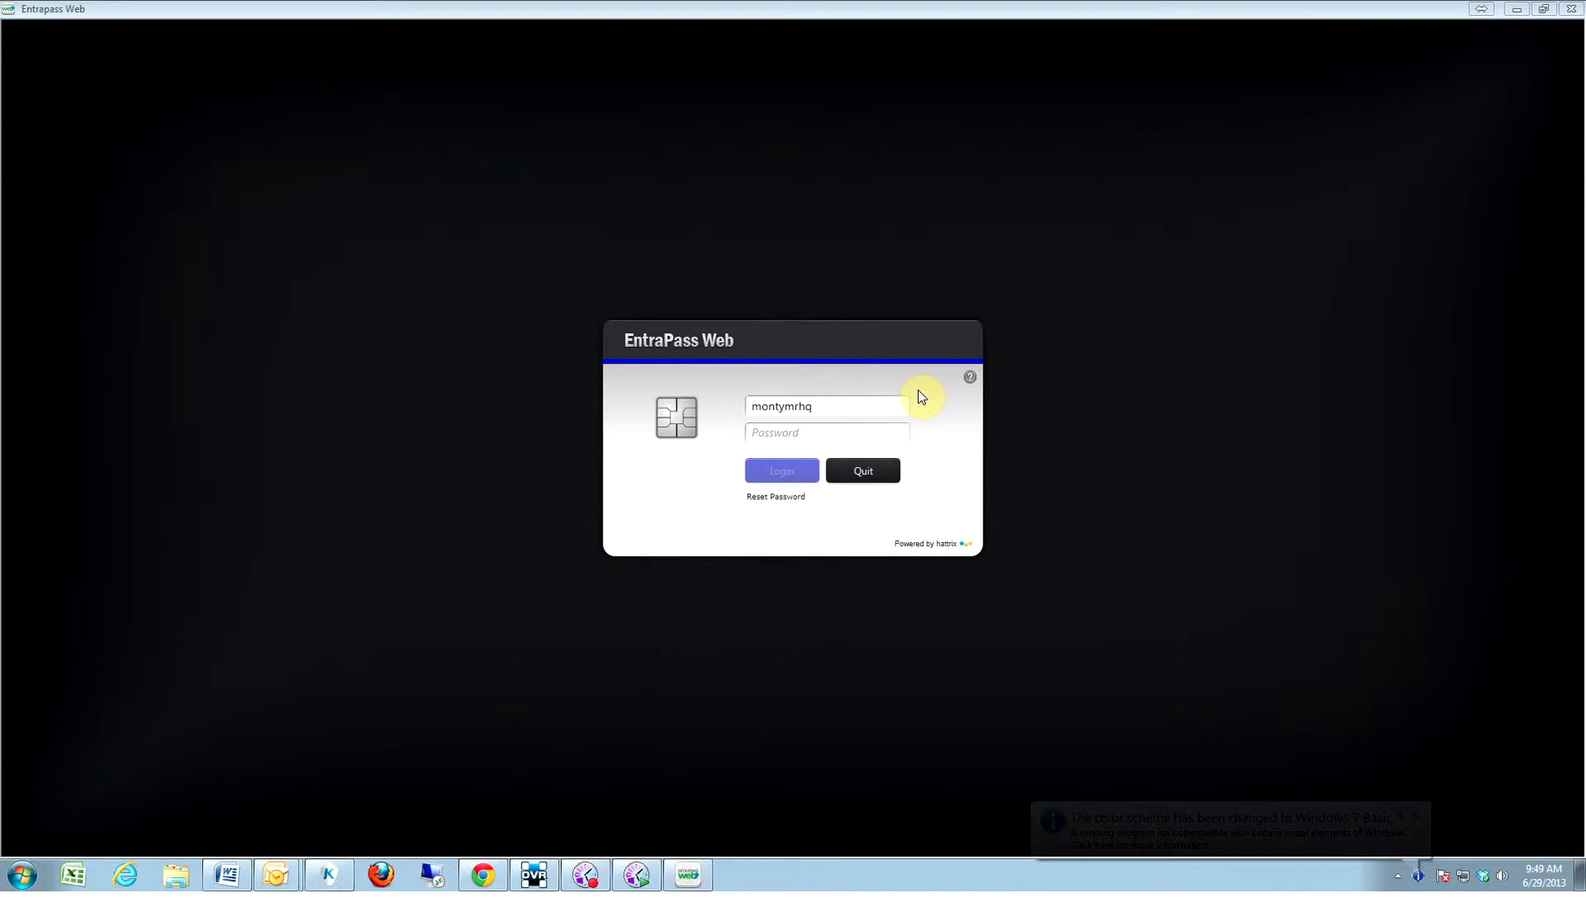
# - Log in to EntraPass Web by entering the operator password in the Password field
pyautogui.click(827, 438)
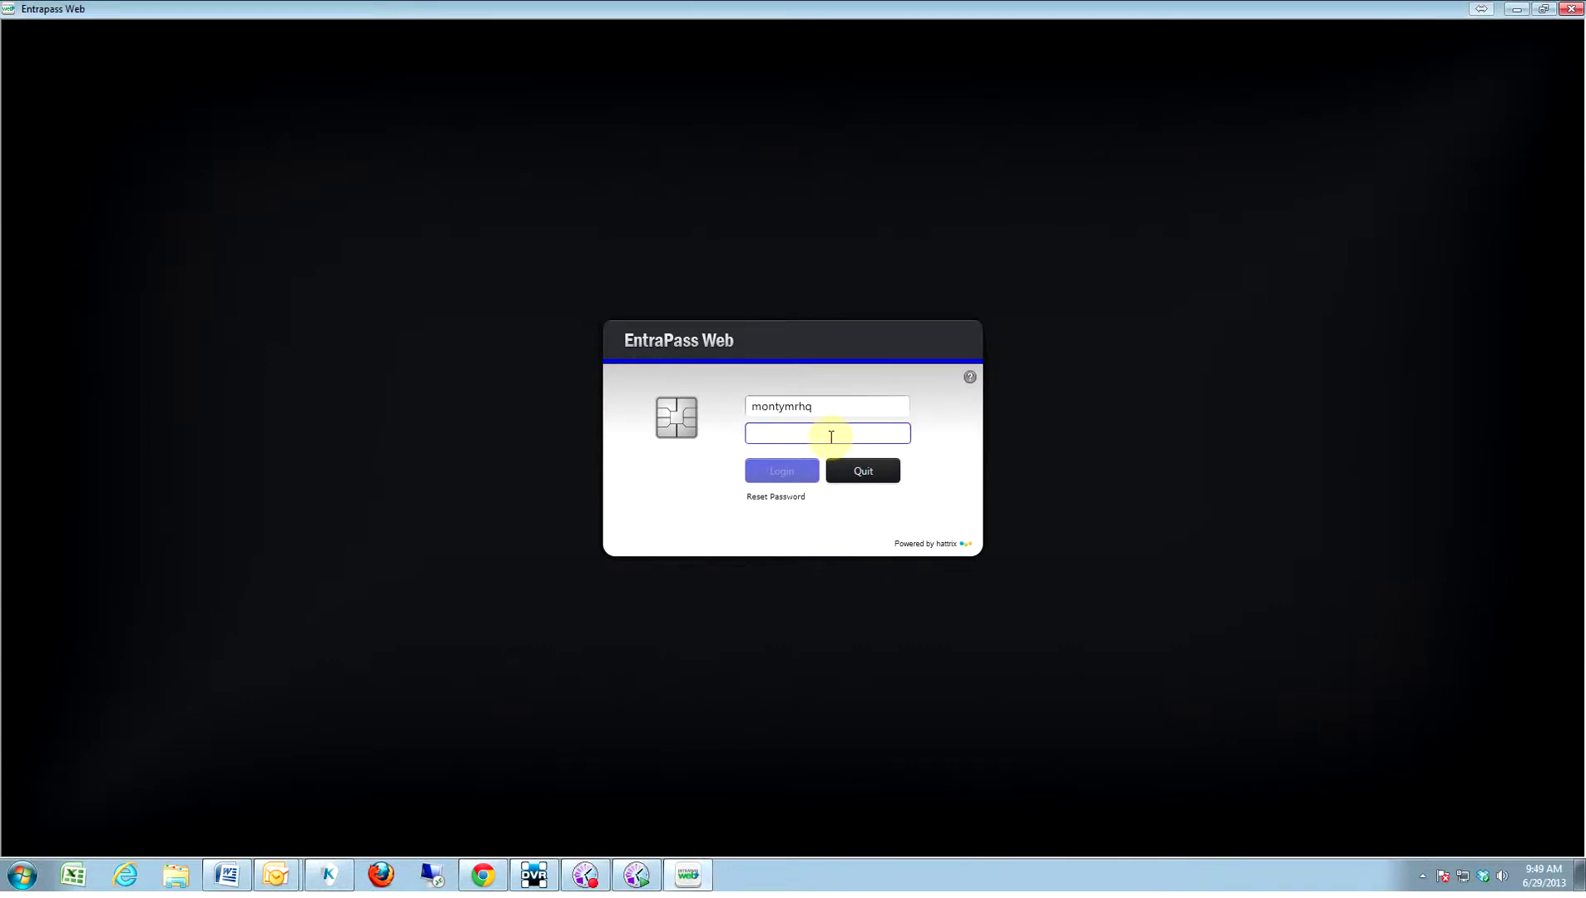
pyautogui.write('***')
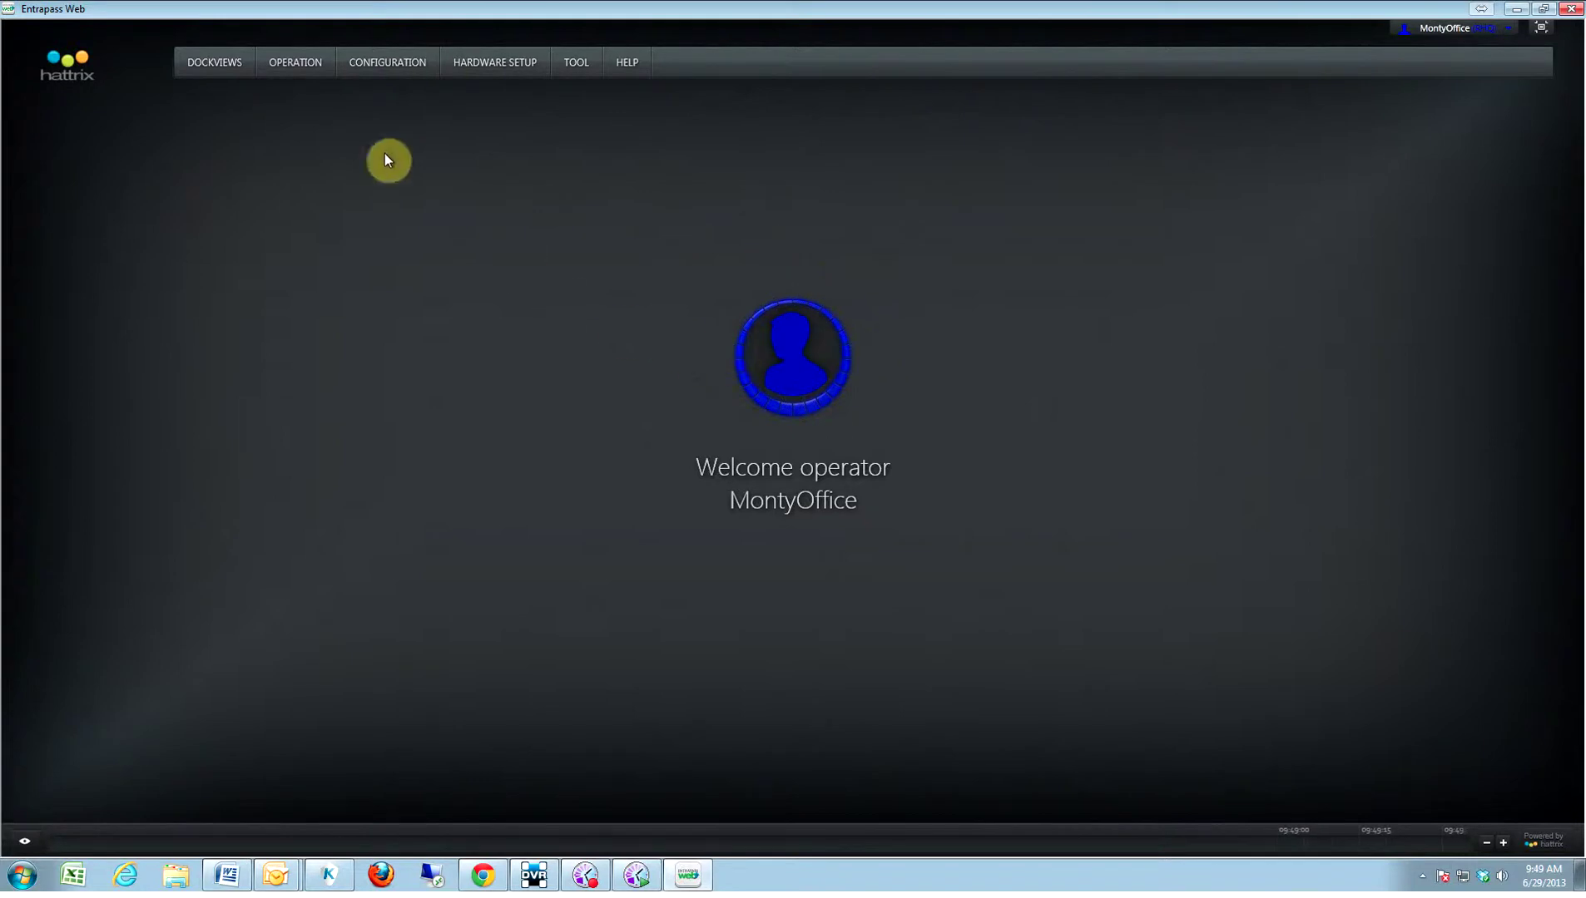
# - Create a new dockview from the DOCKVIEWS menu and name it 'office'
pyautogui.click(211, 67)
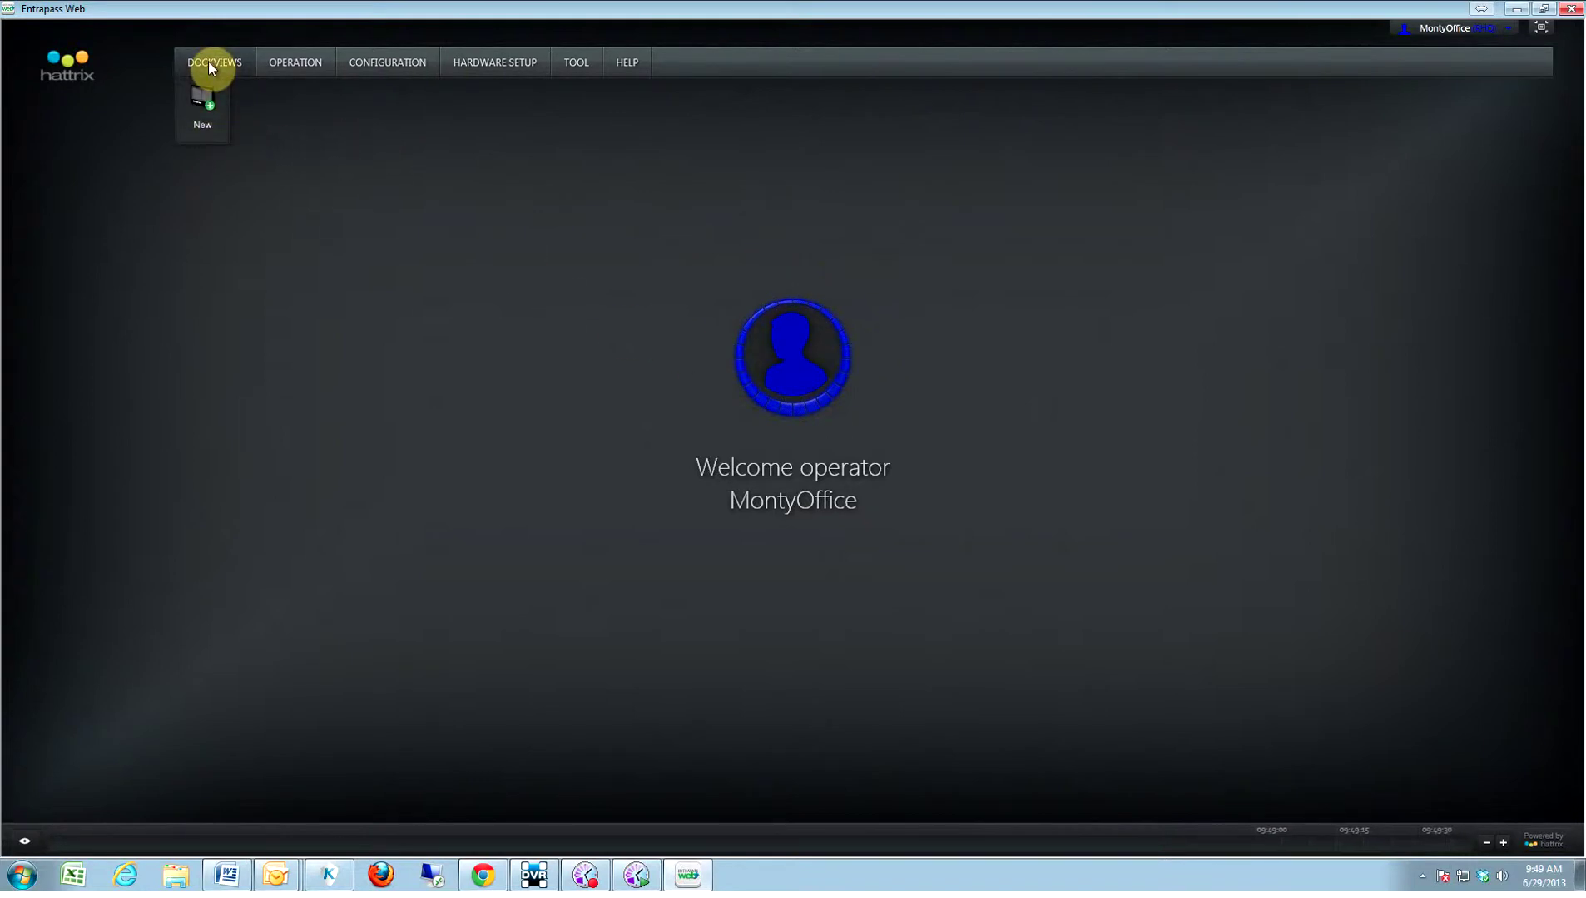
pyautogui.click(210, 66)
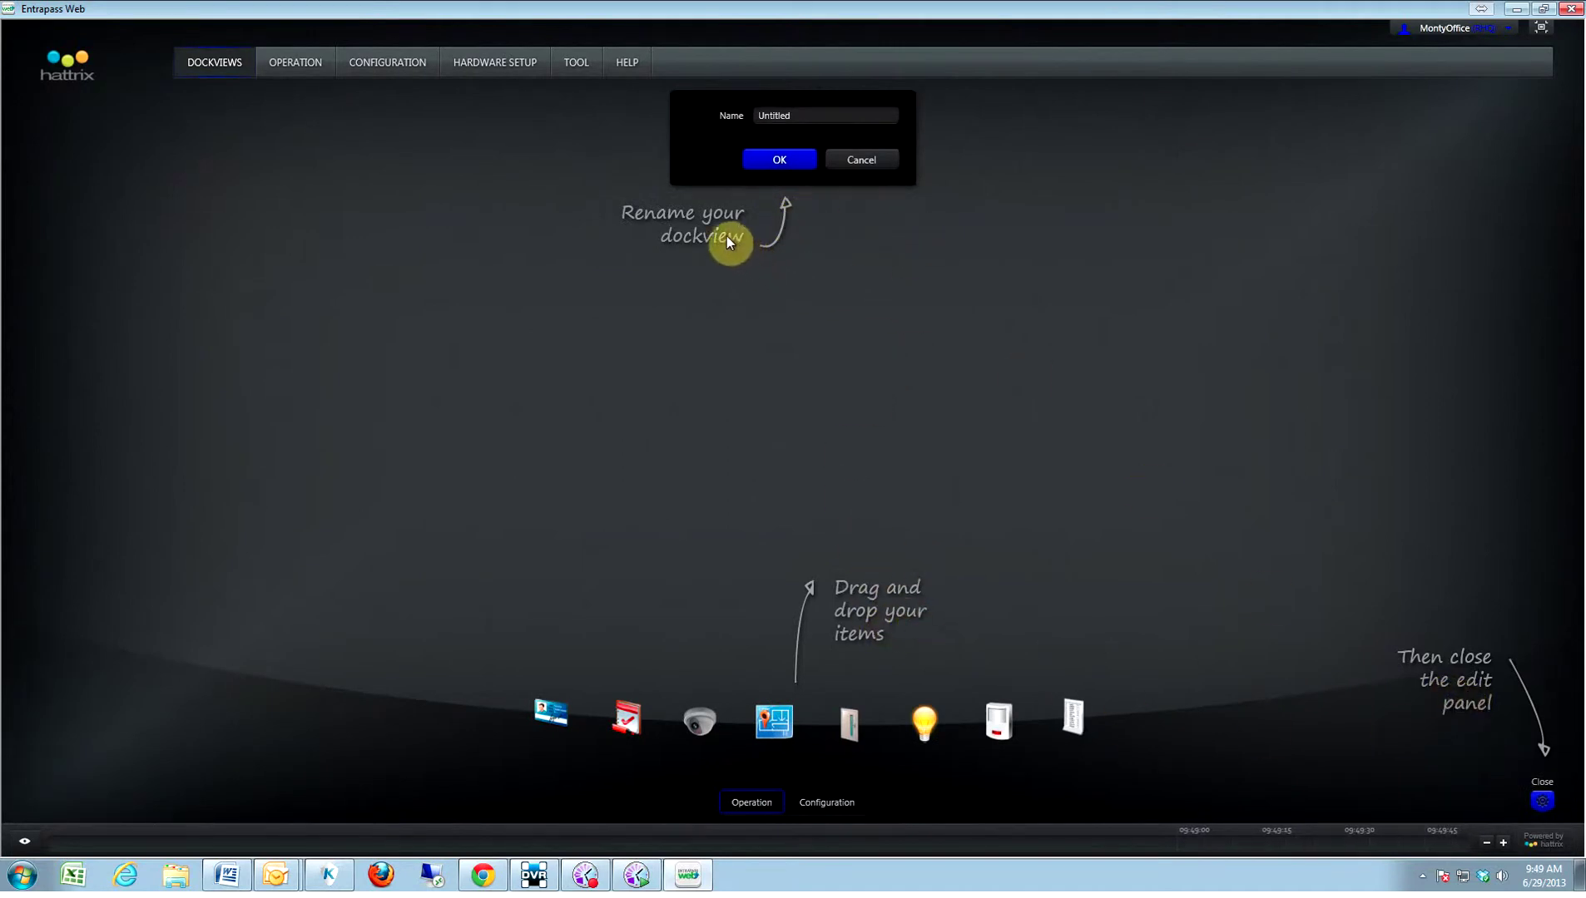
pyautogui.click(800, 116)
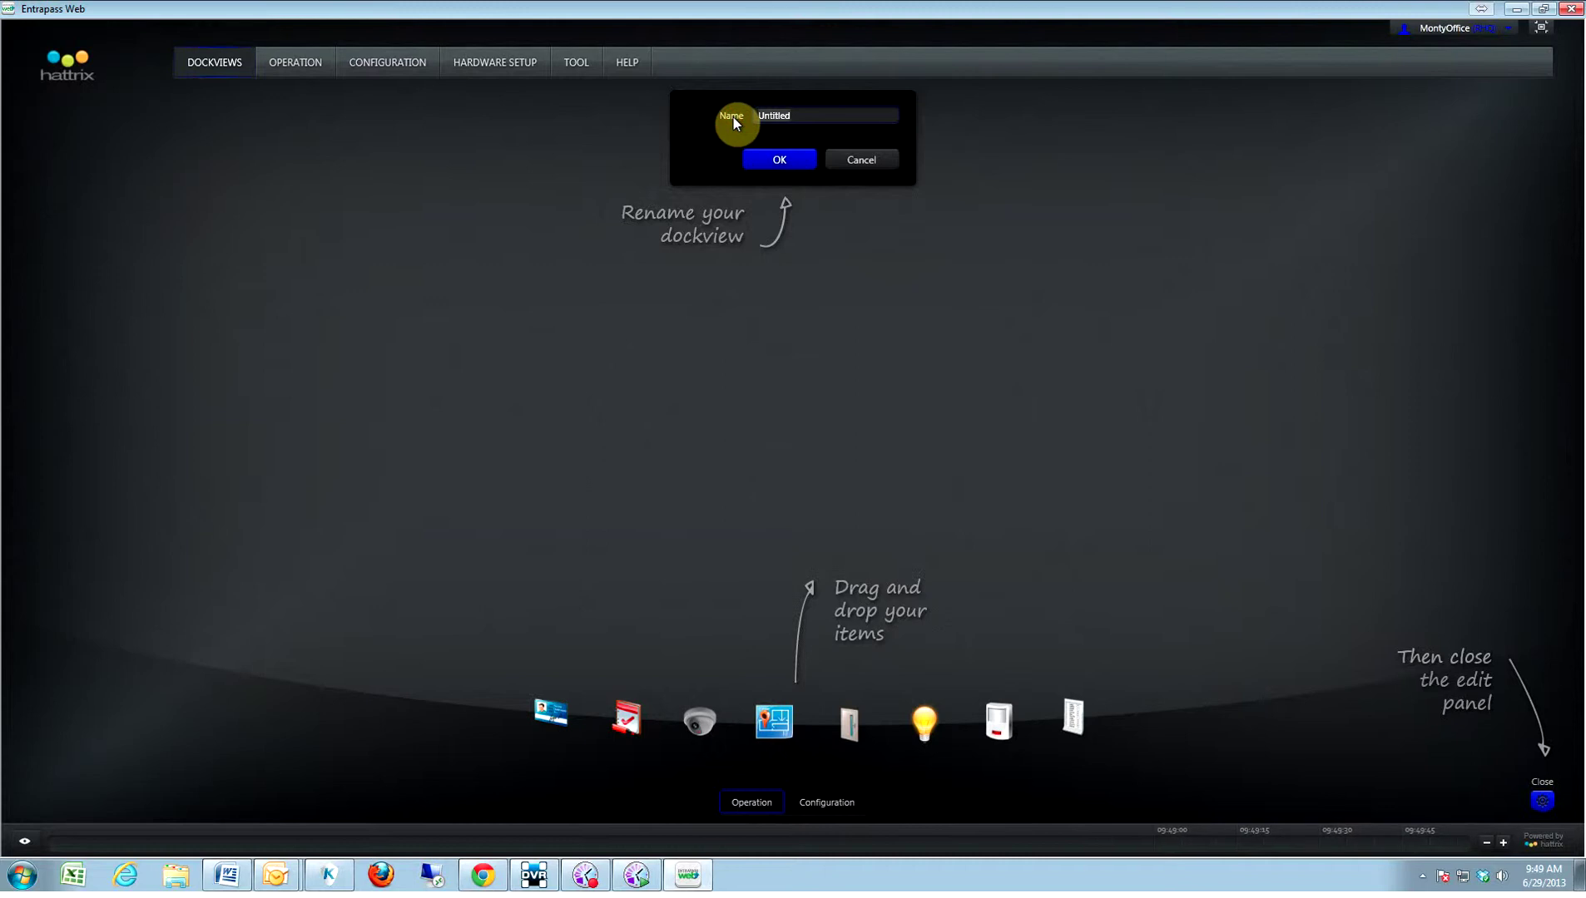
pyautogui.write('office')
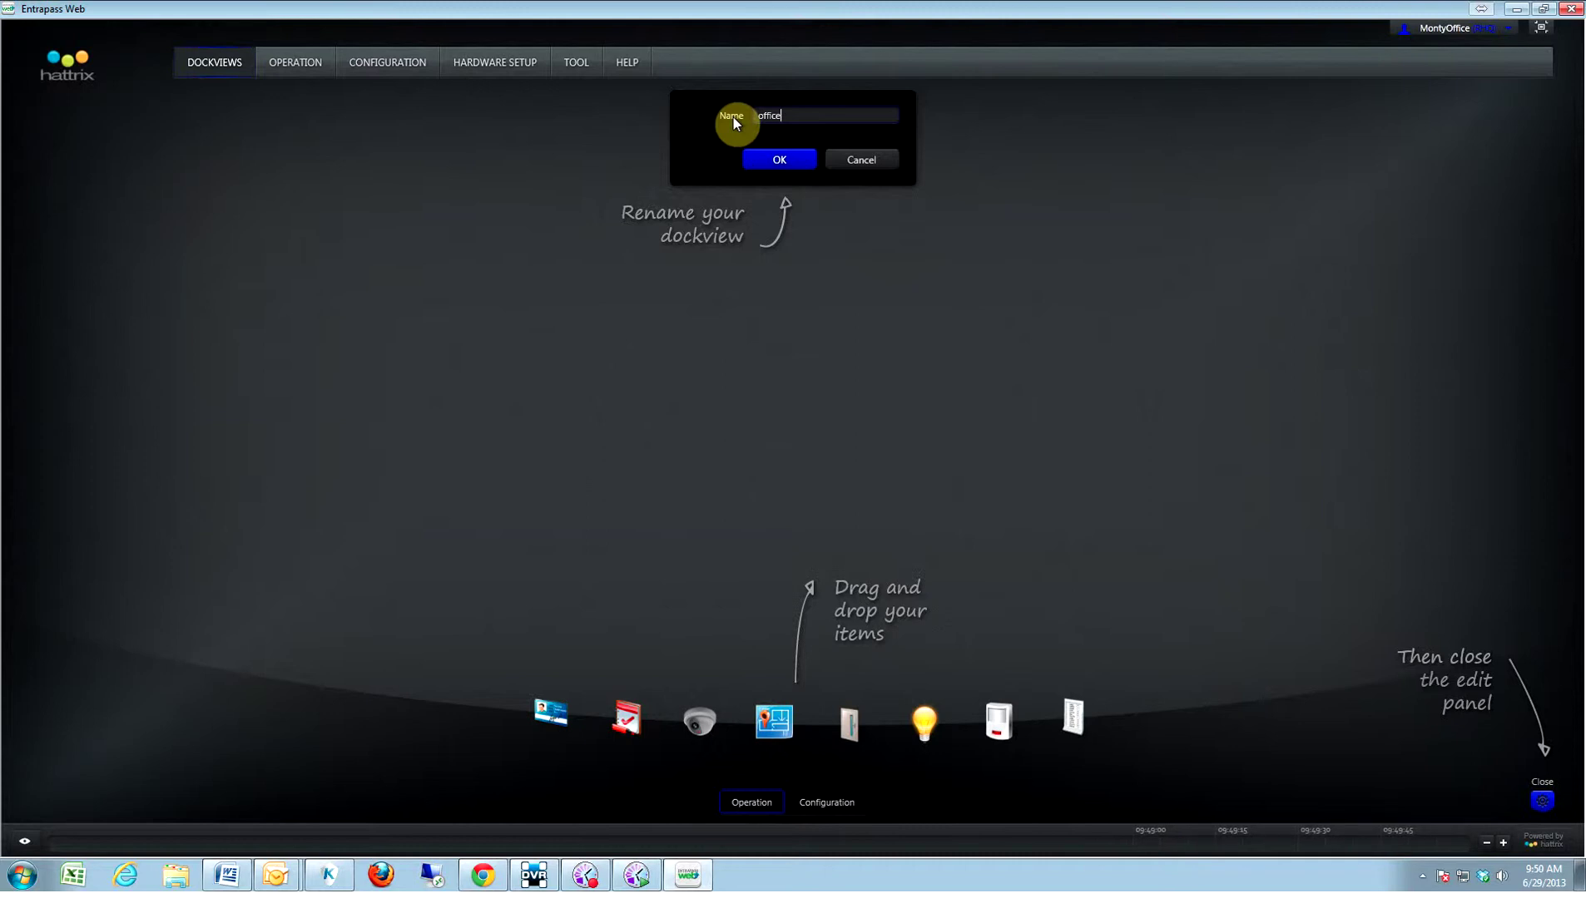
pyautogui.click(782, 160)
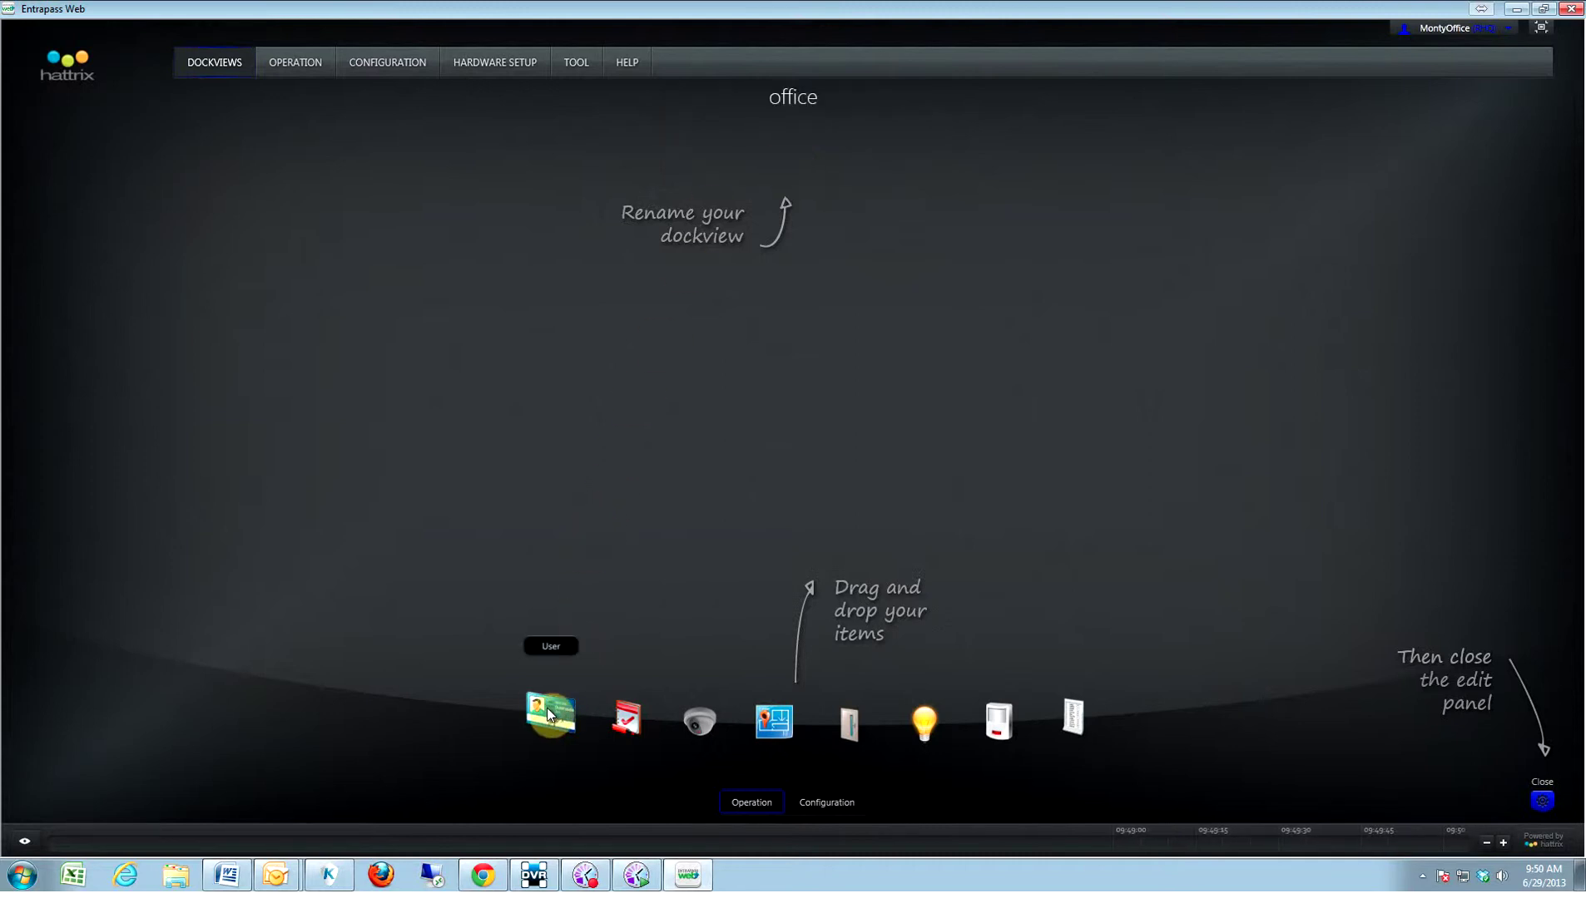
# - Place Users, Events and Doors panels, shortening and widening Doors to show six doors in a row
pyautogui.moveTo(549, 713); pyautogui.dragTo(331, 113)
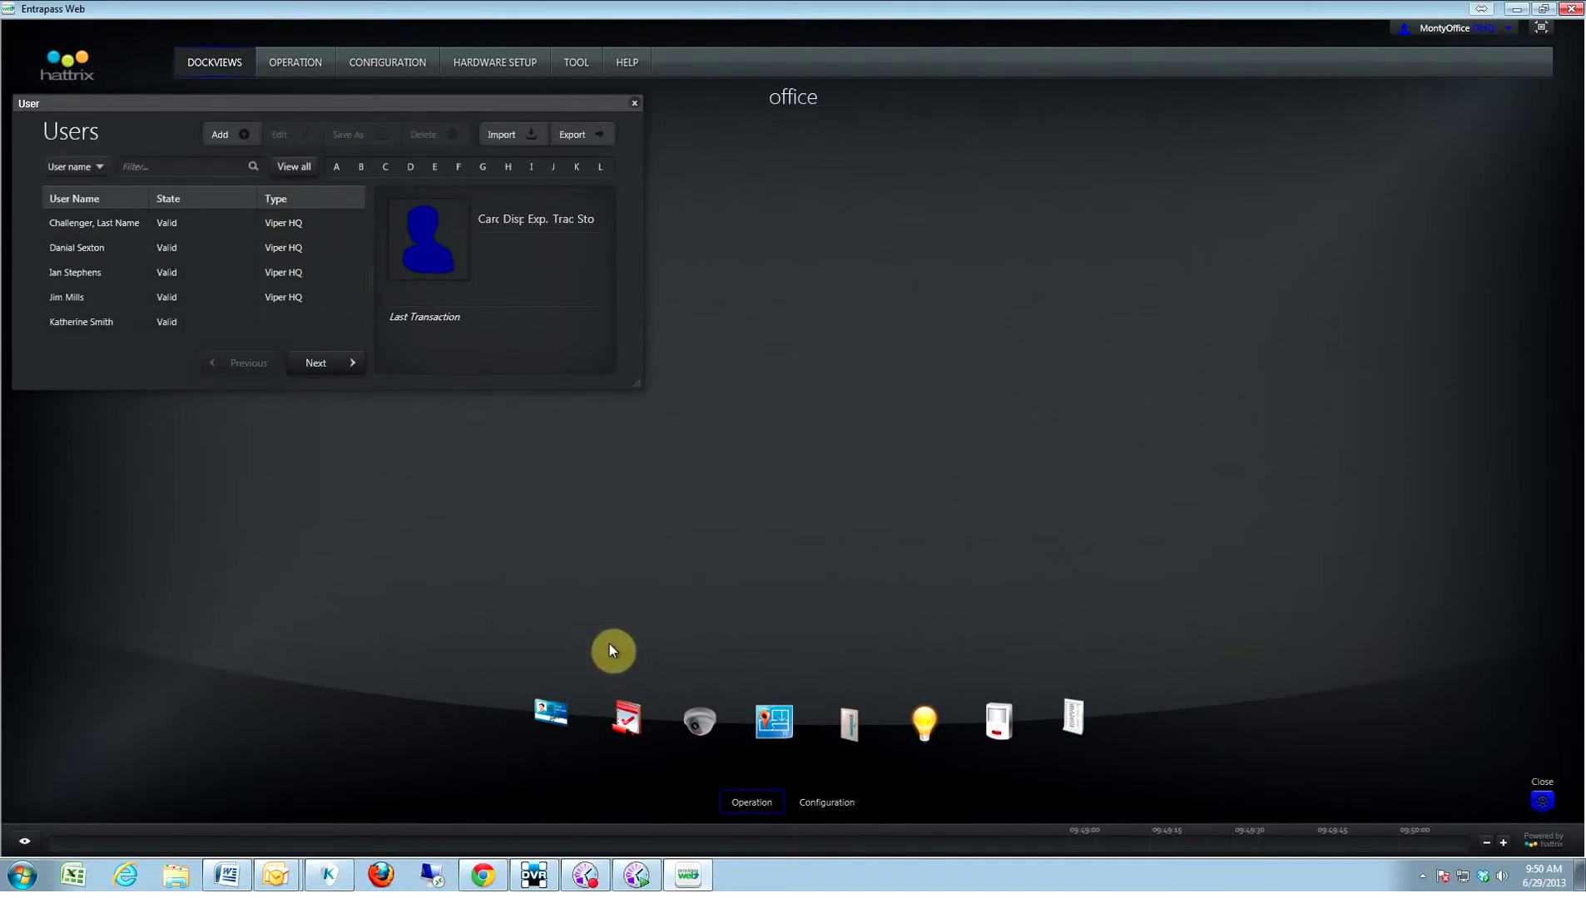
pyautogui.moveTo(626, 717); pyautogui.dragTo(327, 418)
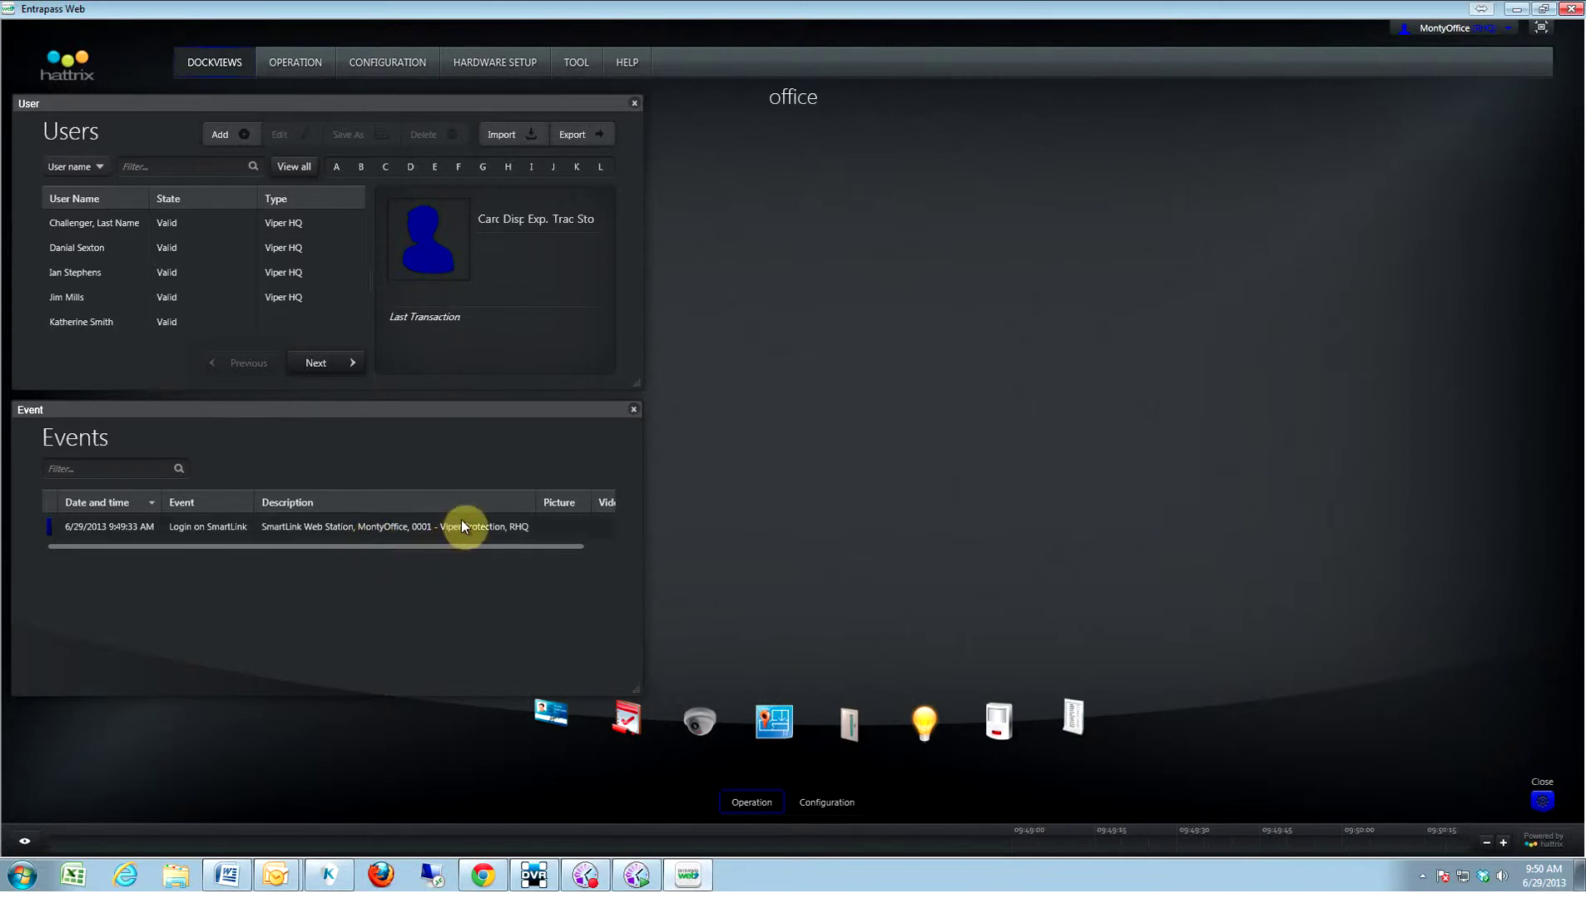
pyautogui.moveTo(861, 721); pyautogui.dragTo(979, 129)
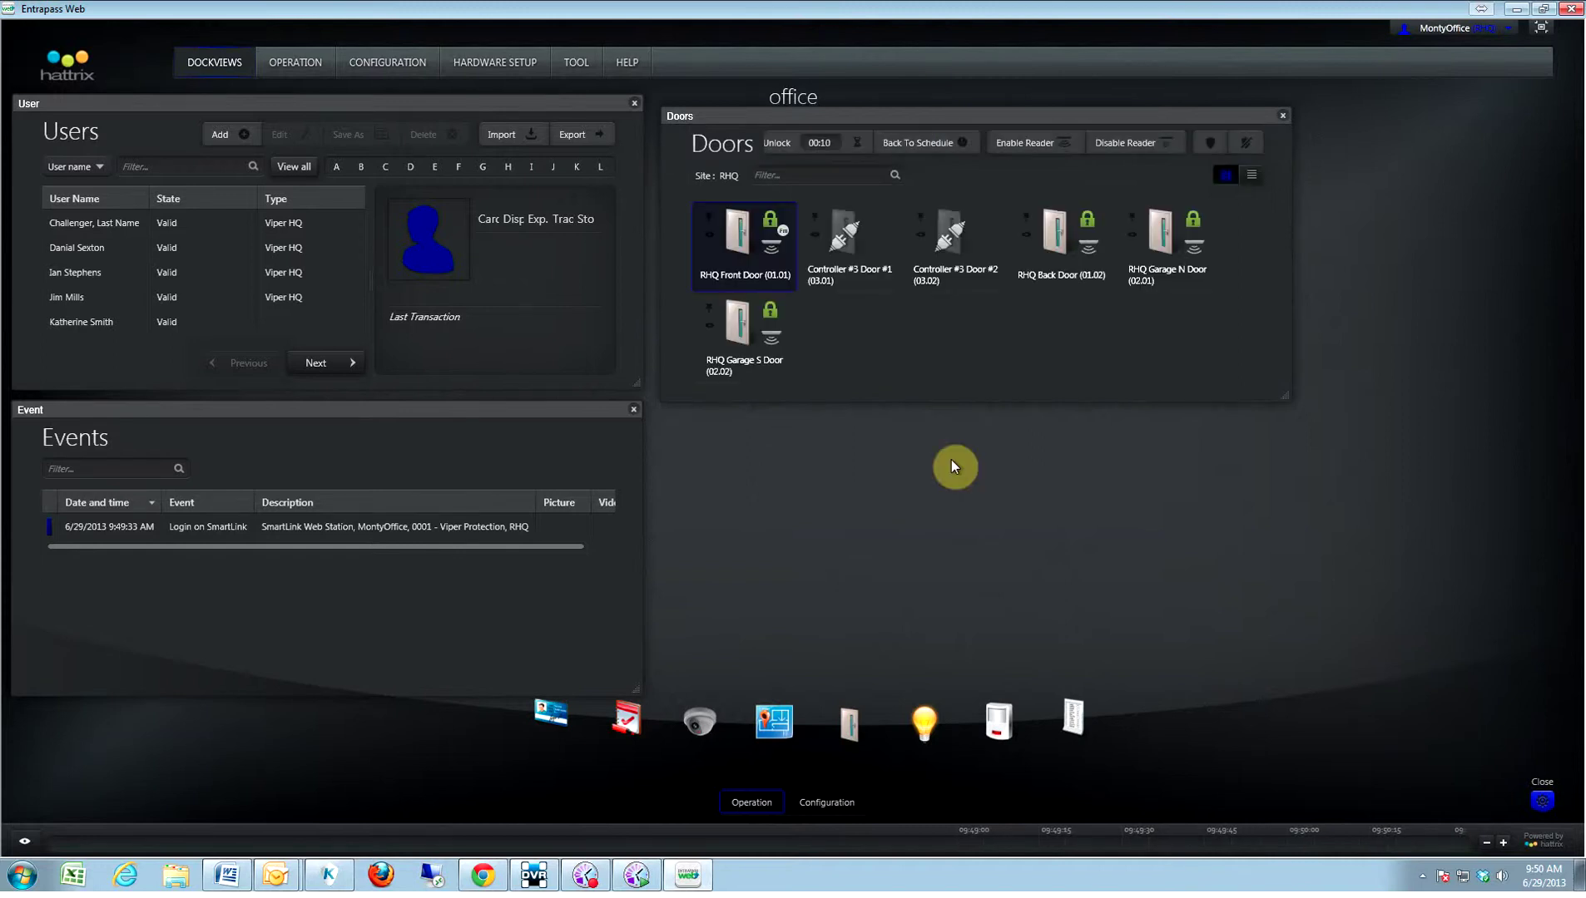
pyautogui.moveTo(942, 399); pyautogui.dragTo(944, 299)
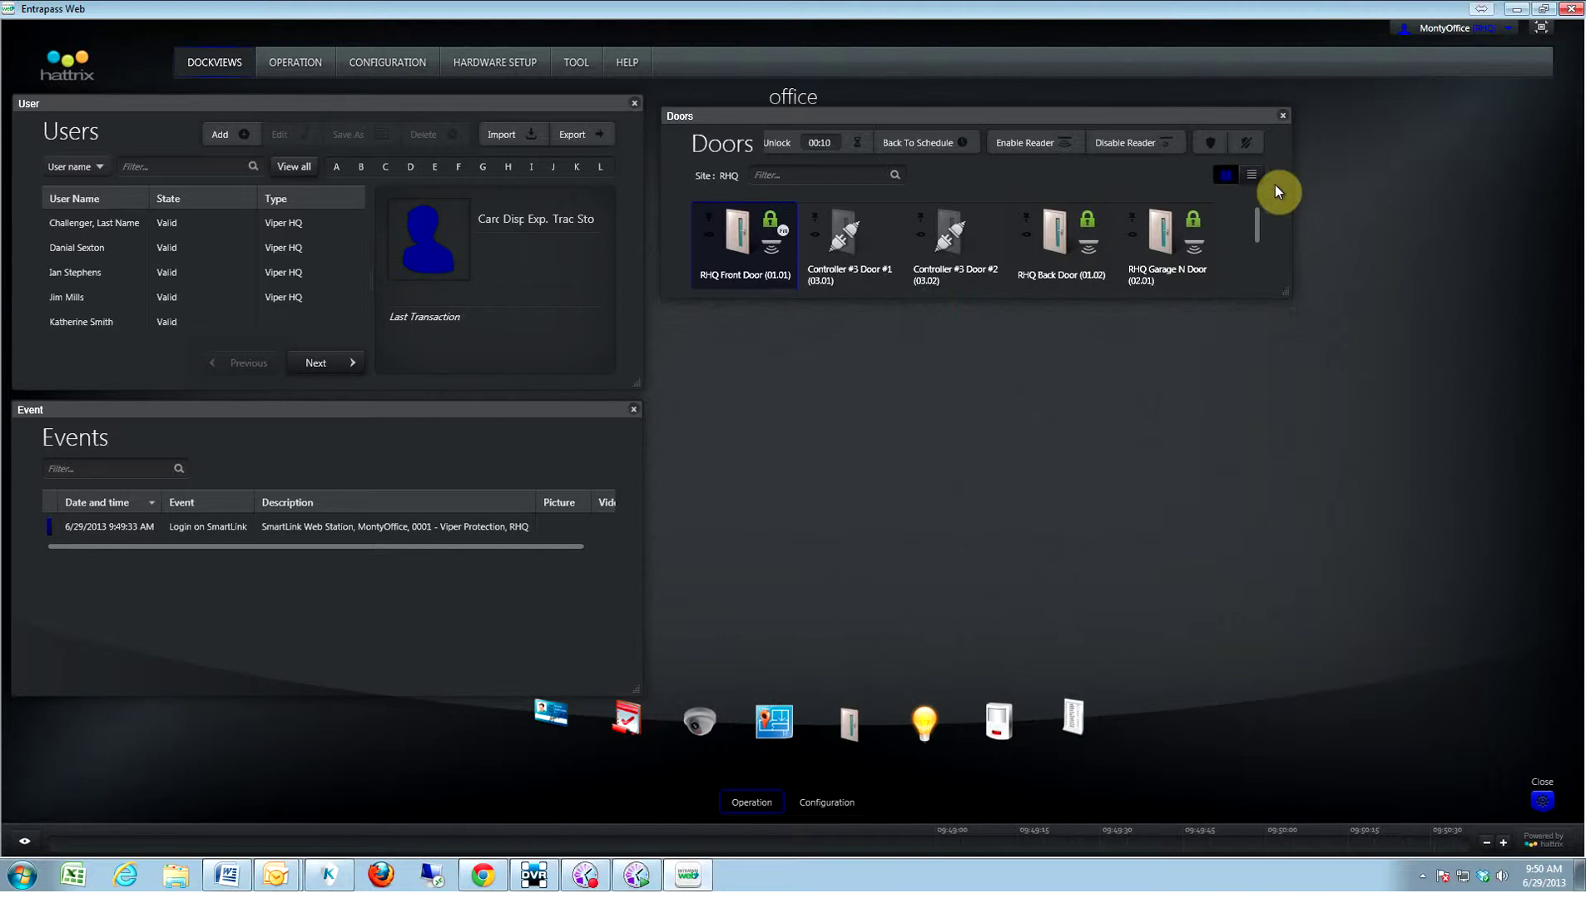
pyautogui.moveTo(1292, 189); pyautogui.dragTo(1579, 193)
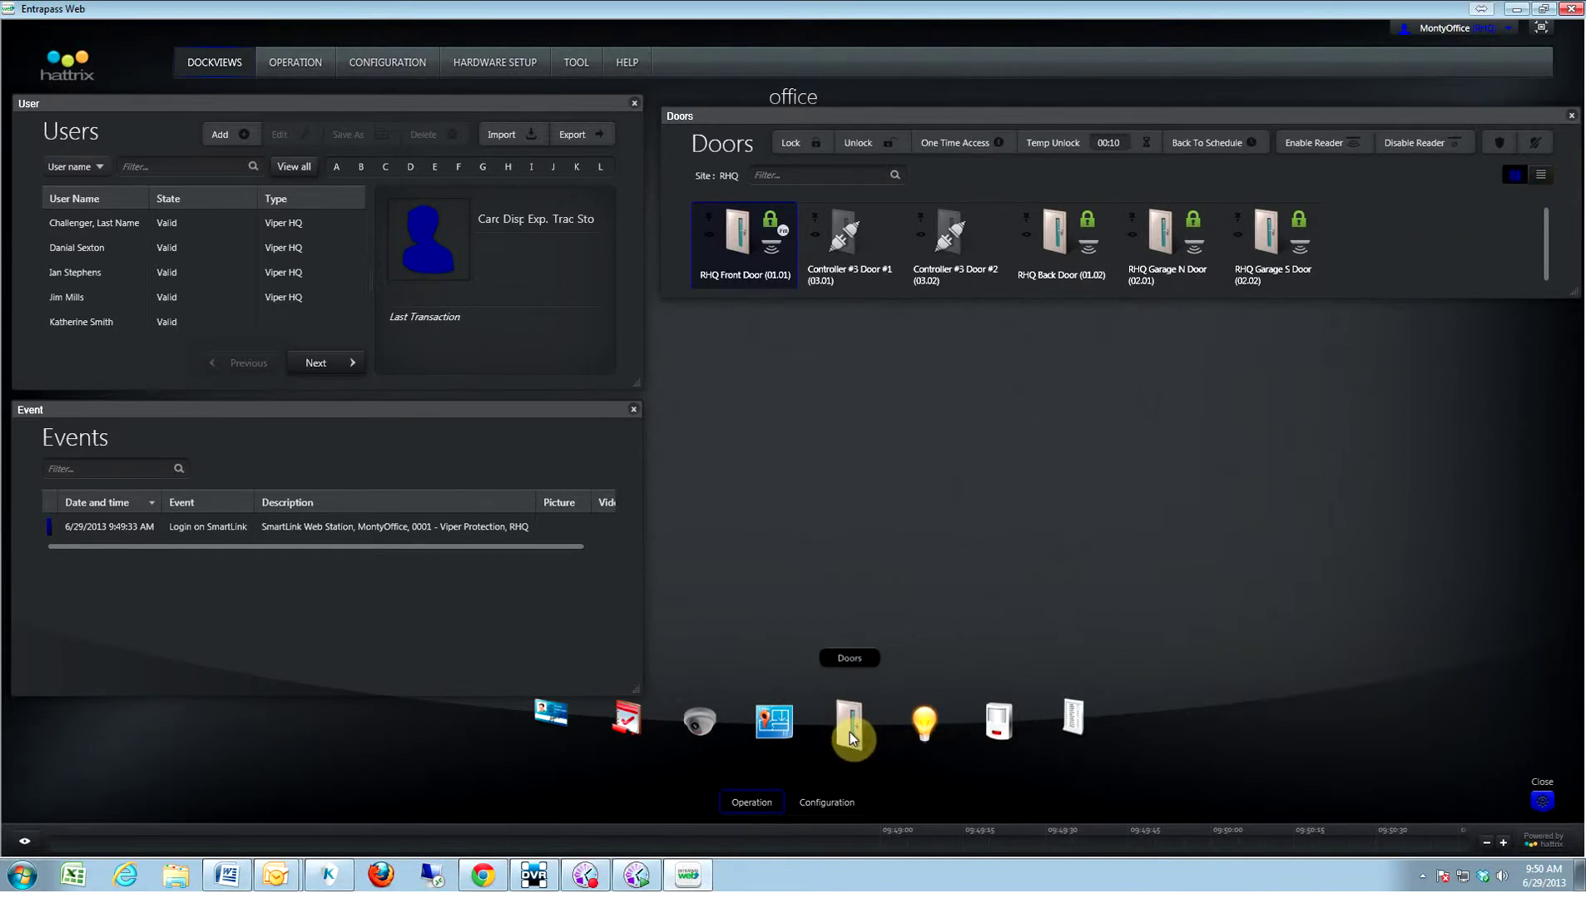
# - Add a Relays panel below Doors, enlarge it from the corner, and close the layout editor
pyautogui.moveTo(925, 729); pyautogui.dragTo(980, 325)
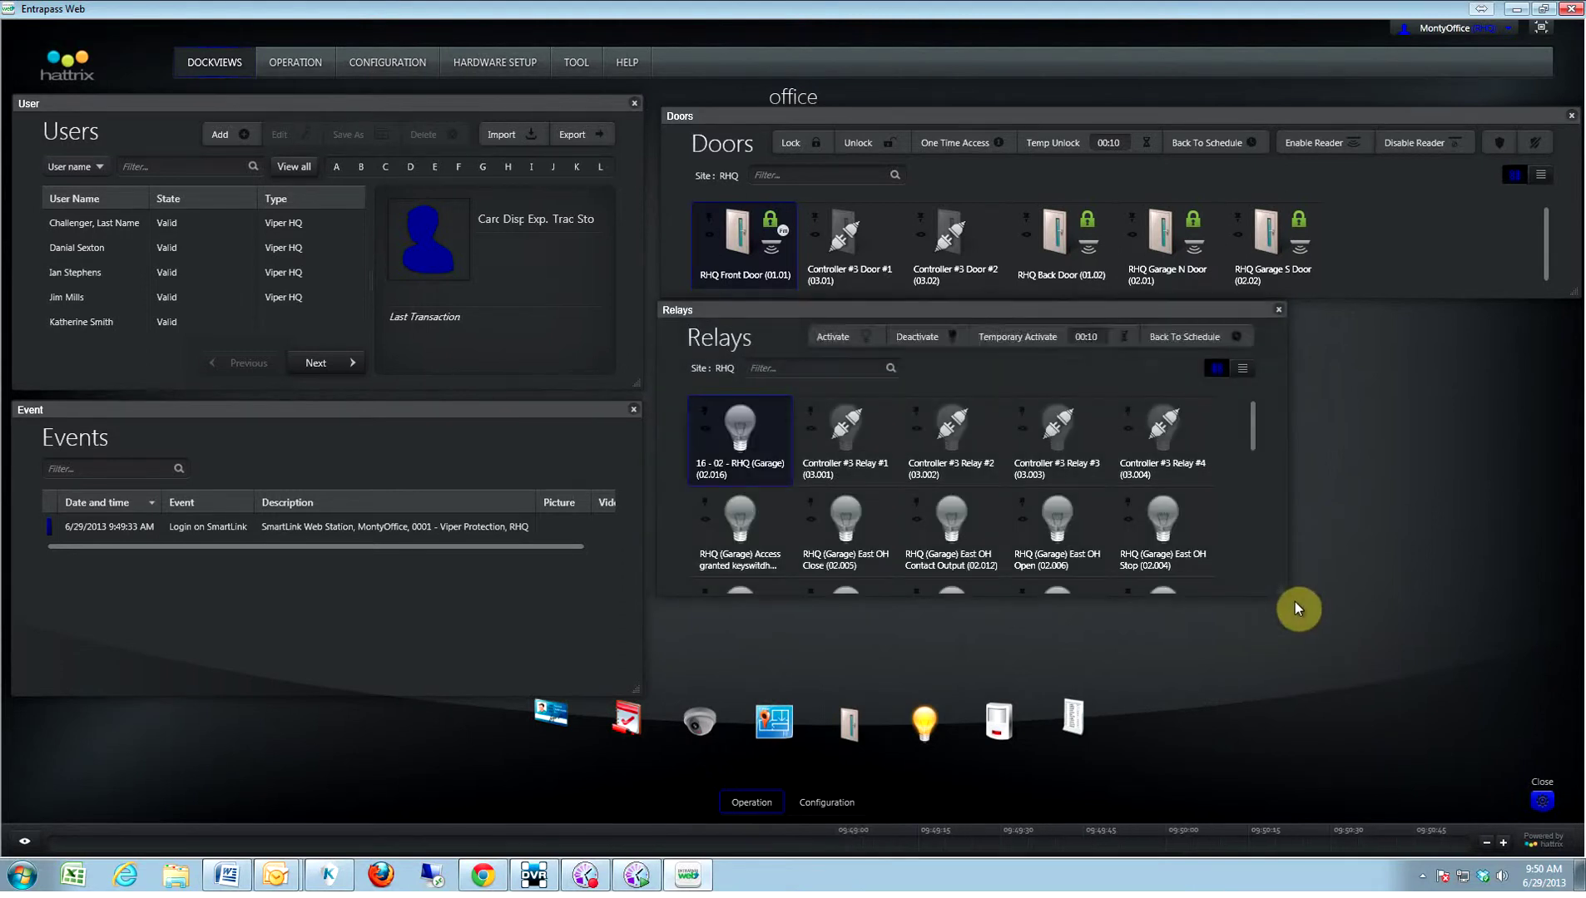
pyautogui.moveTo(1285, 594); pyautogui.dragTo(1575, 819)
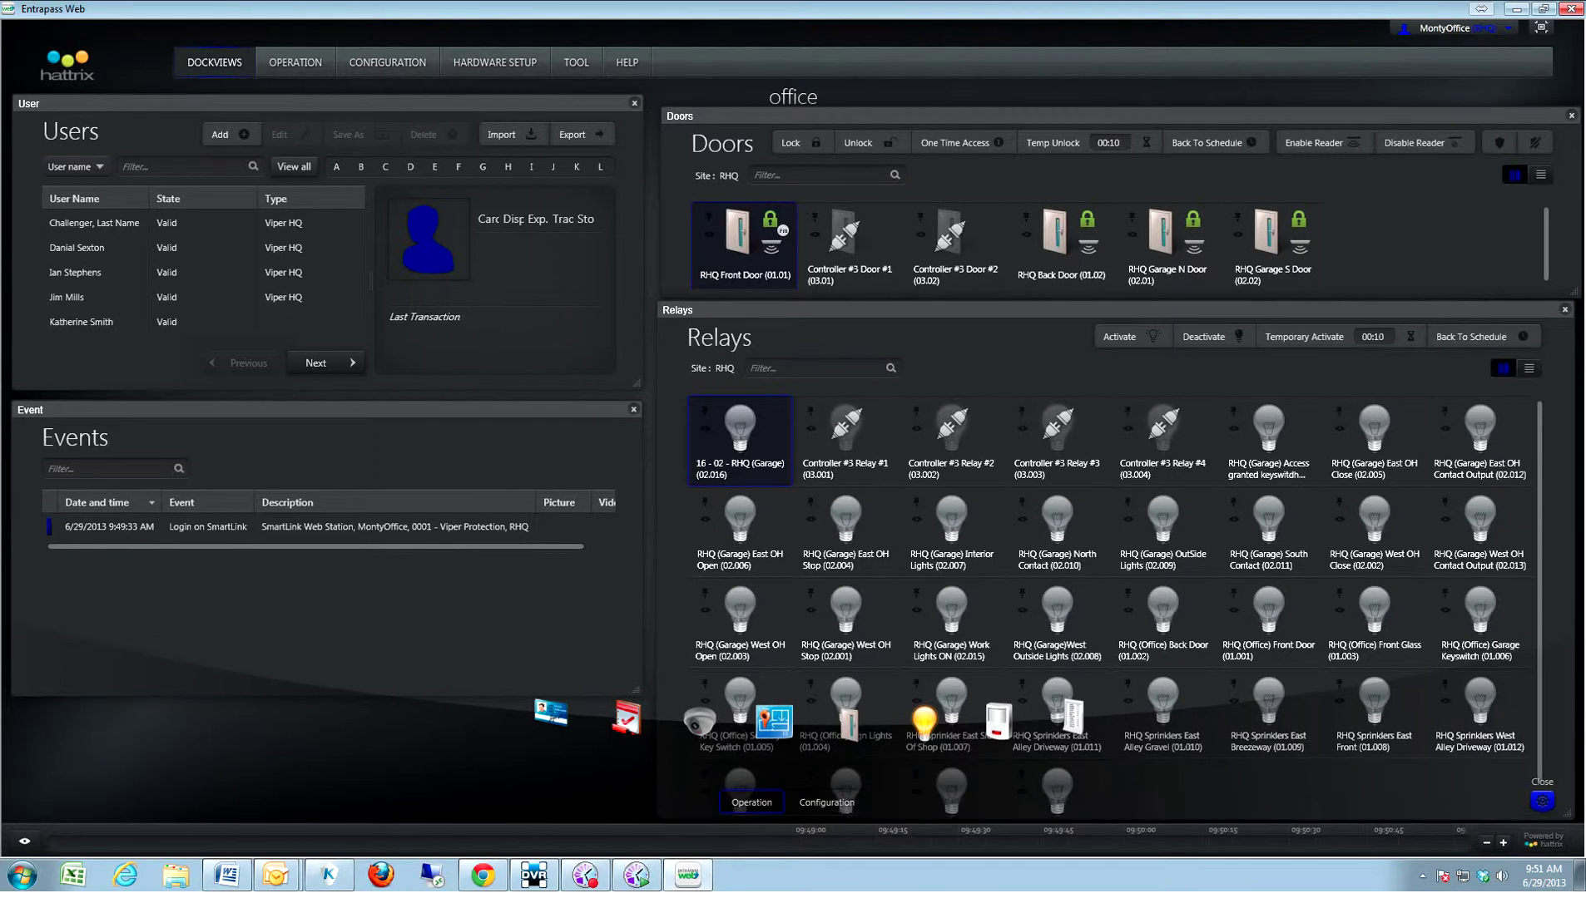
pyautogui.click(1542, 807)
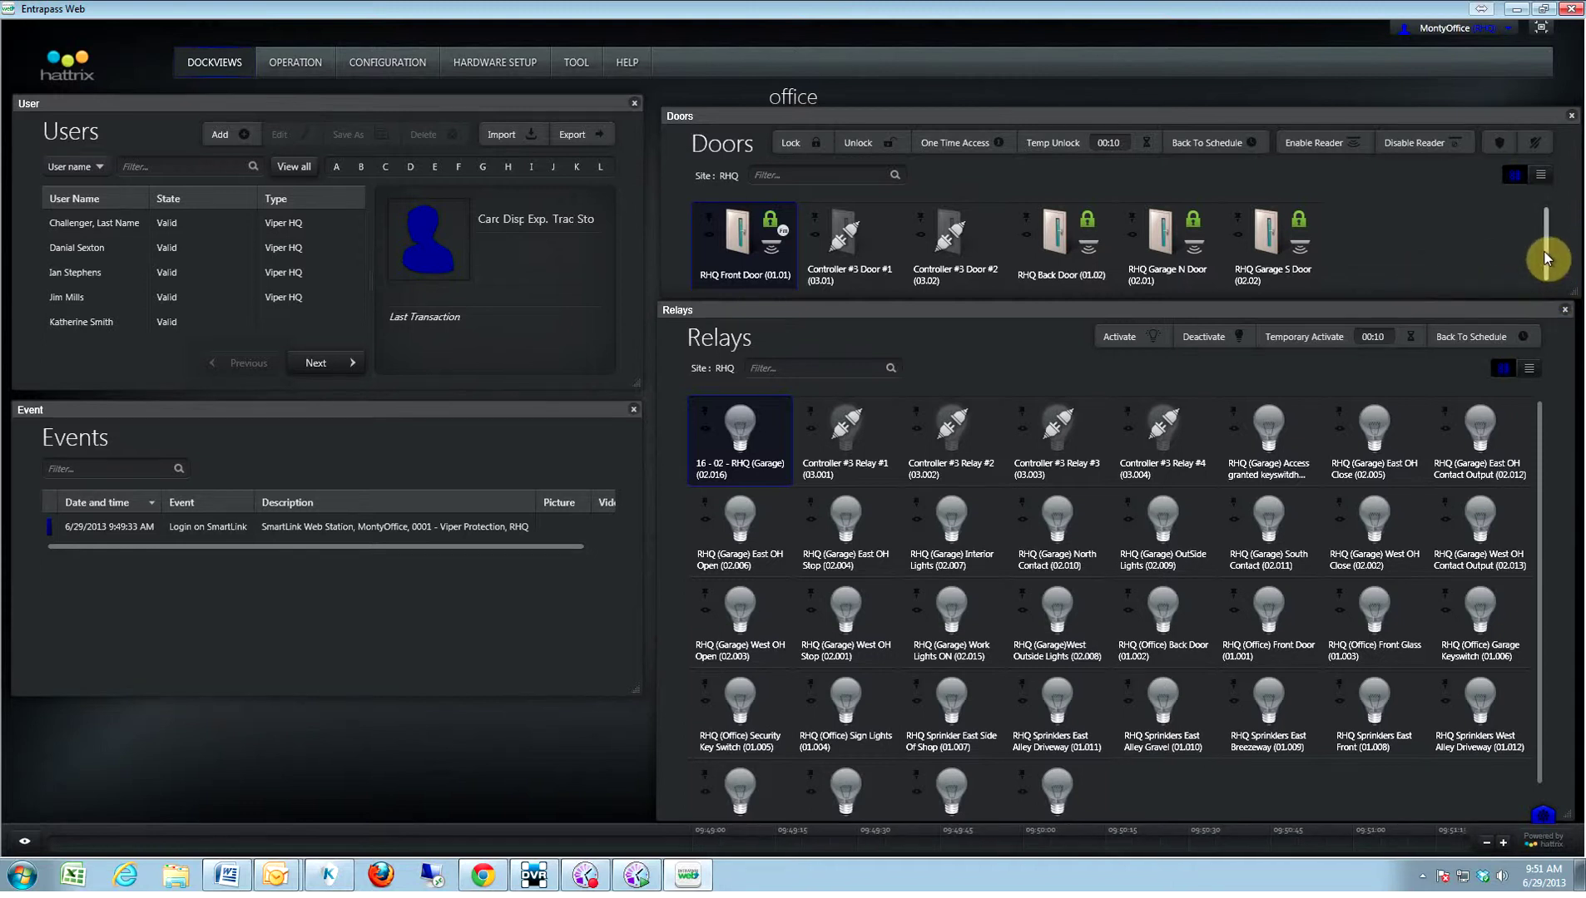
pyautogui.scroll(-1, 1547, 265)
pyautogui.moveTo(1547, 273); pyautogui.dragTo(1542, 232)
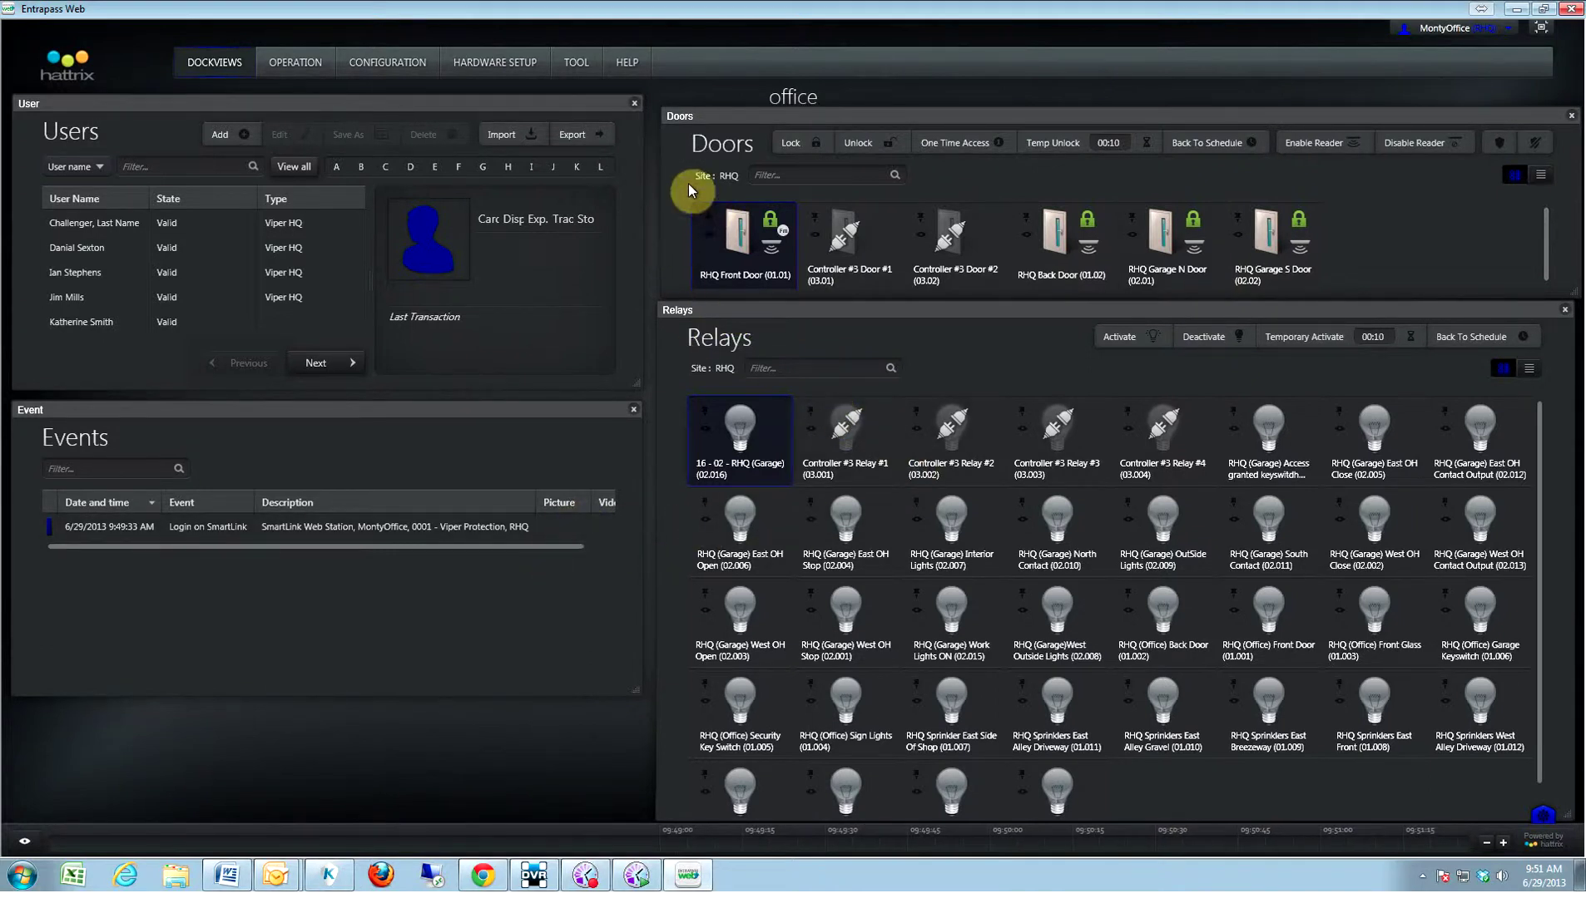
# - Show the dockviews gallery with the Home, office and New tiles
pyautogui.click(214, 67)
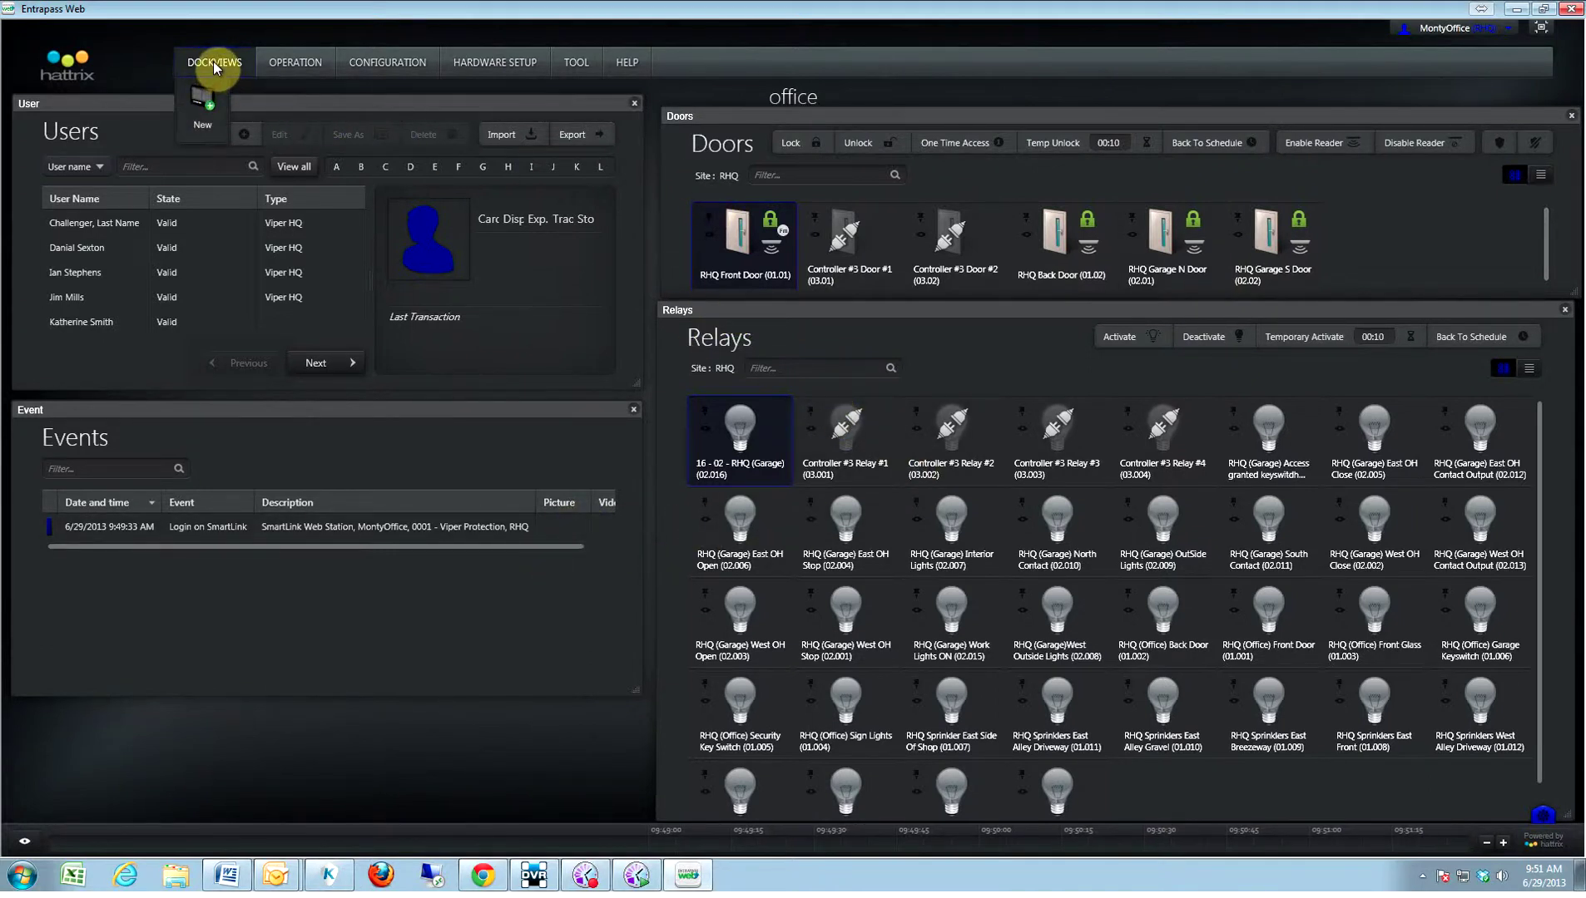
pyautogui.click(213, 60)
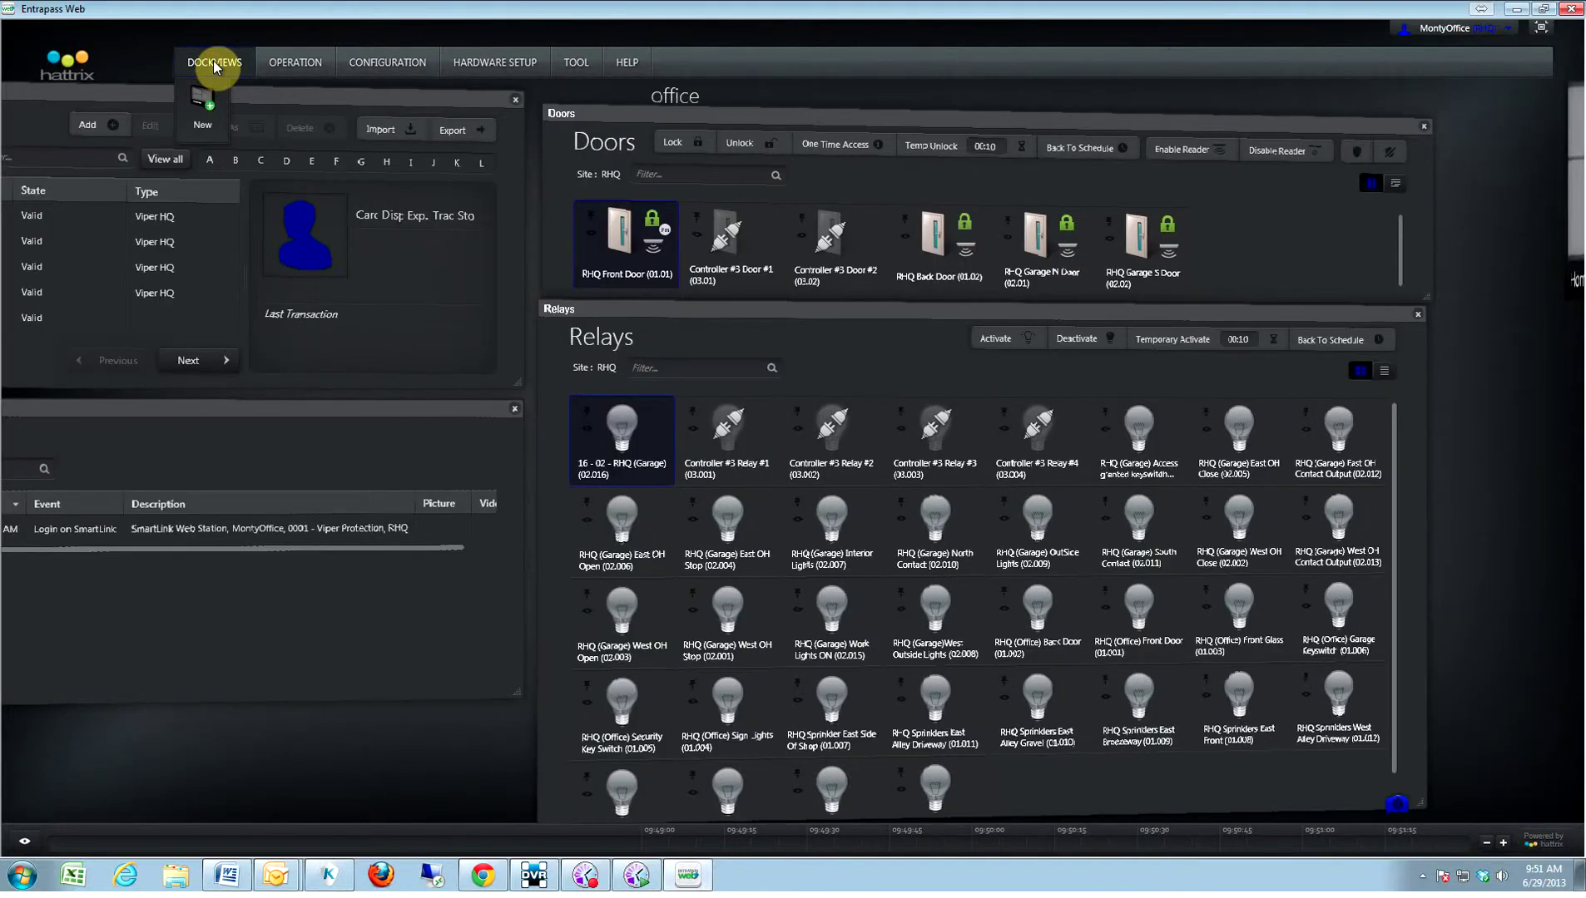
pyautogui.click(212, 61)
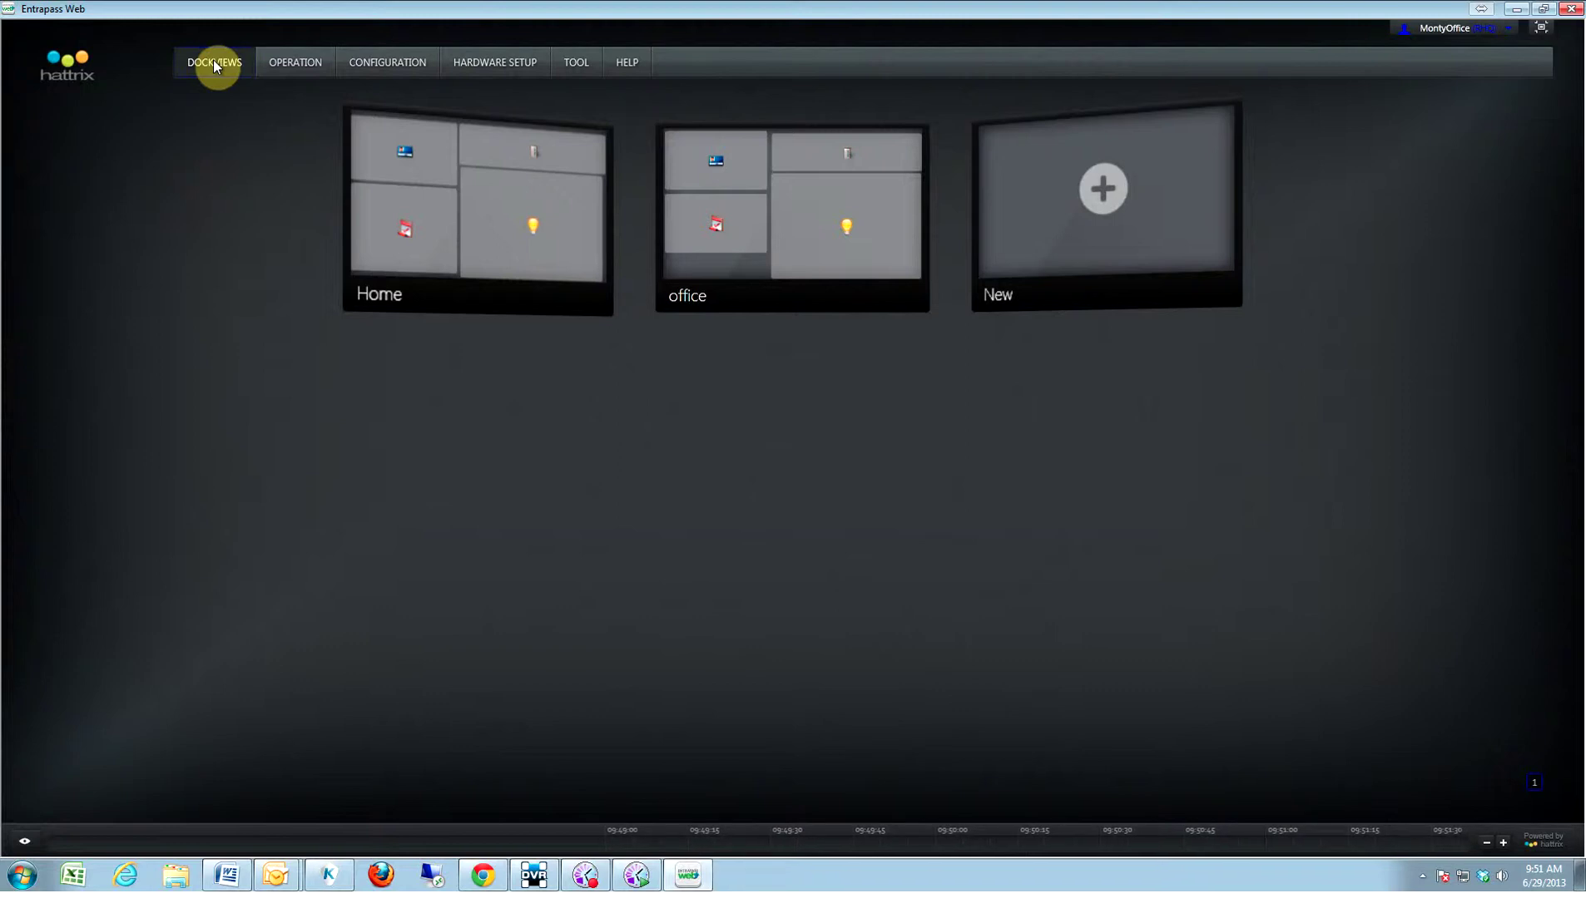
pyautogui.moveTo(682, 180)
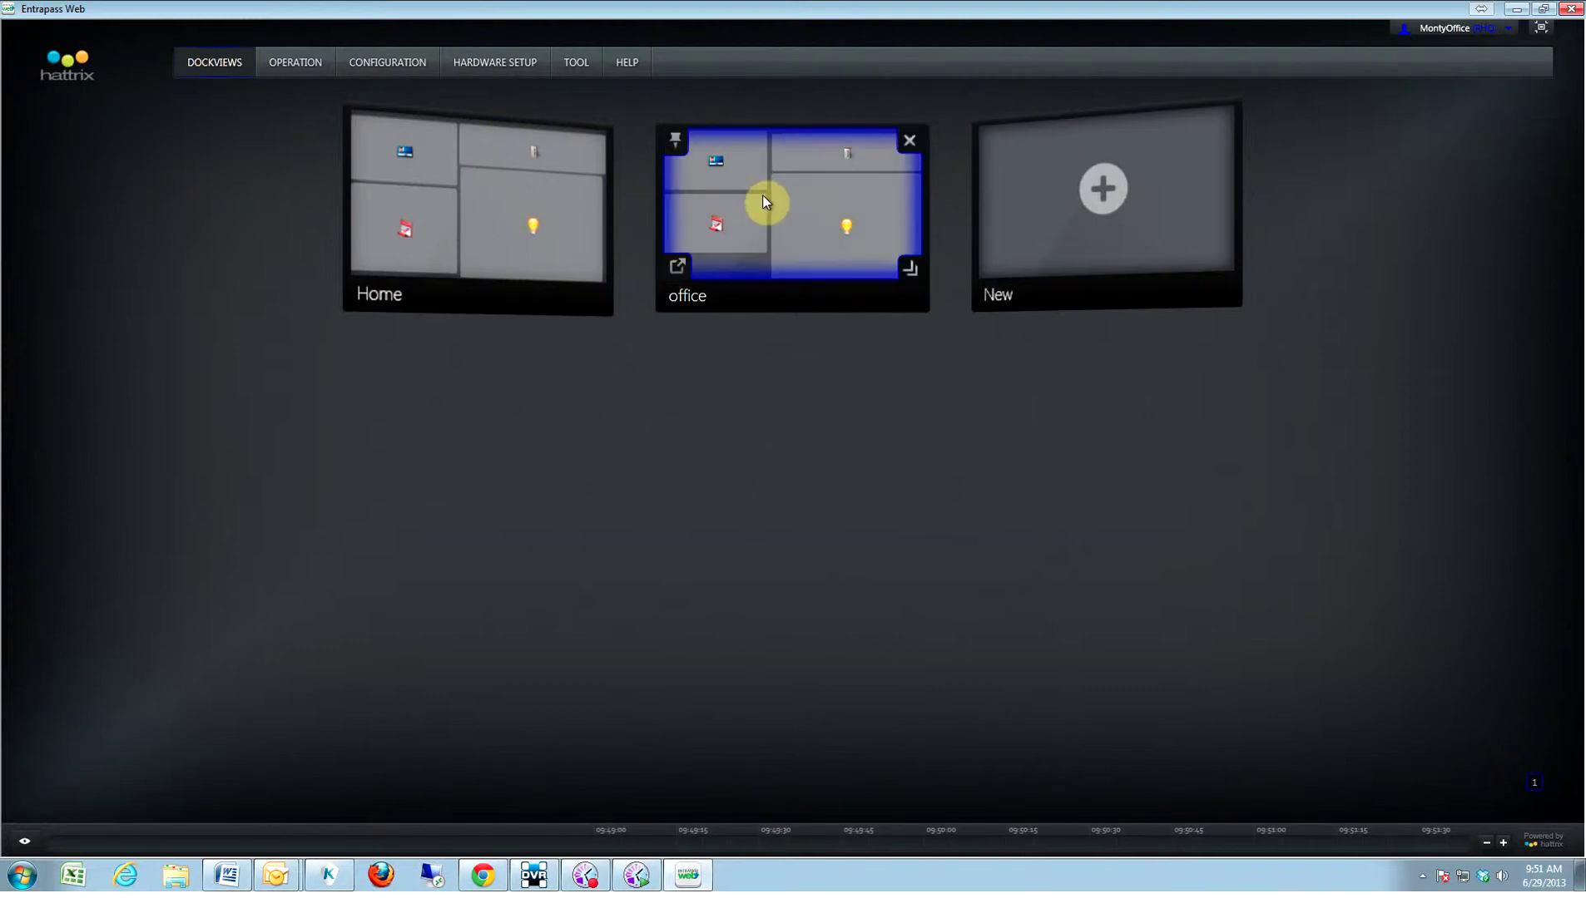
pyautogui.click(894, 274)
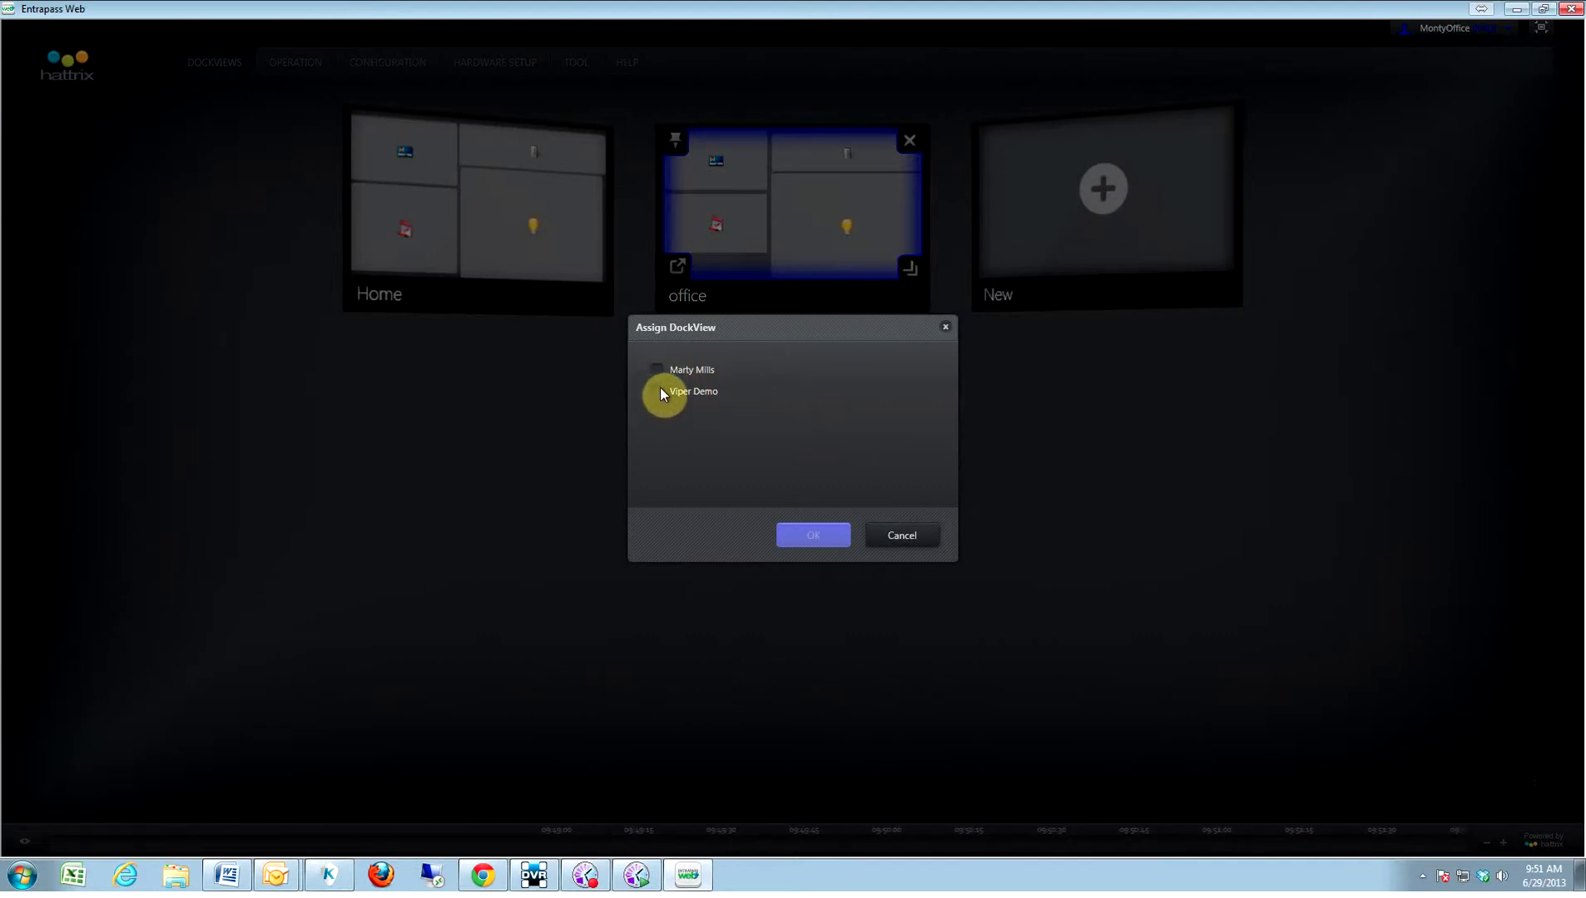
pyautogui.click(659, 391)
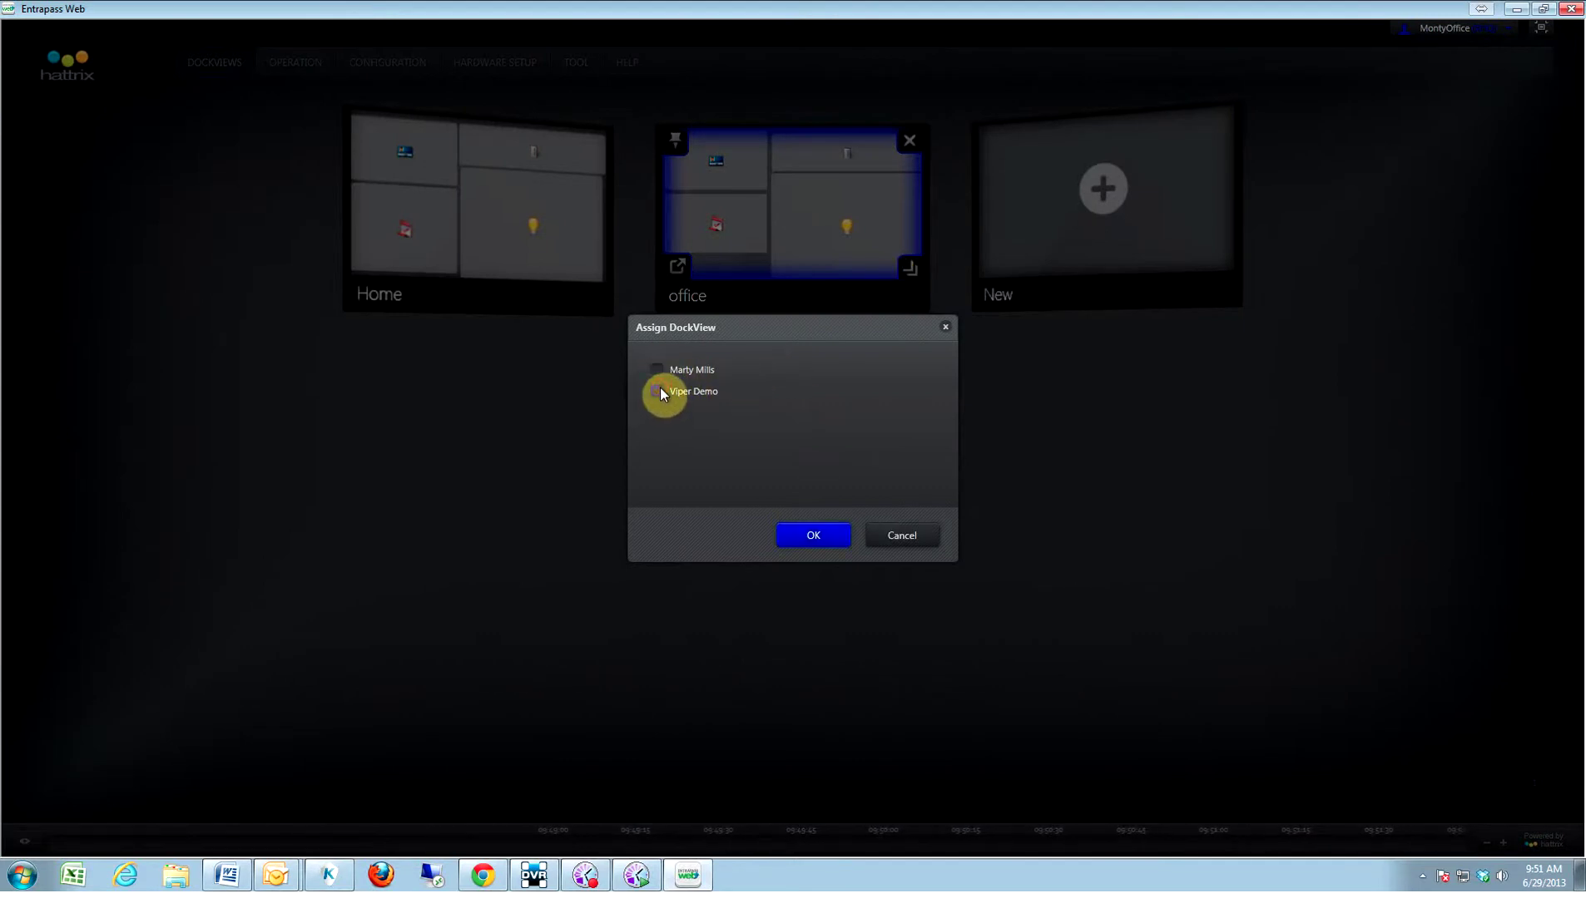
pyautogui.click(819, 536)
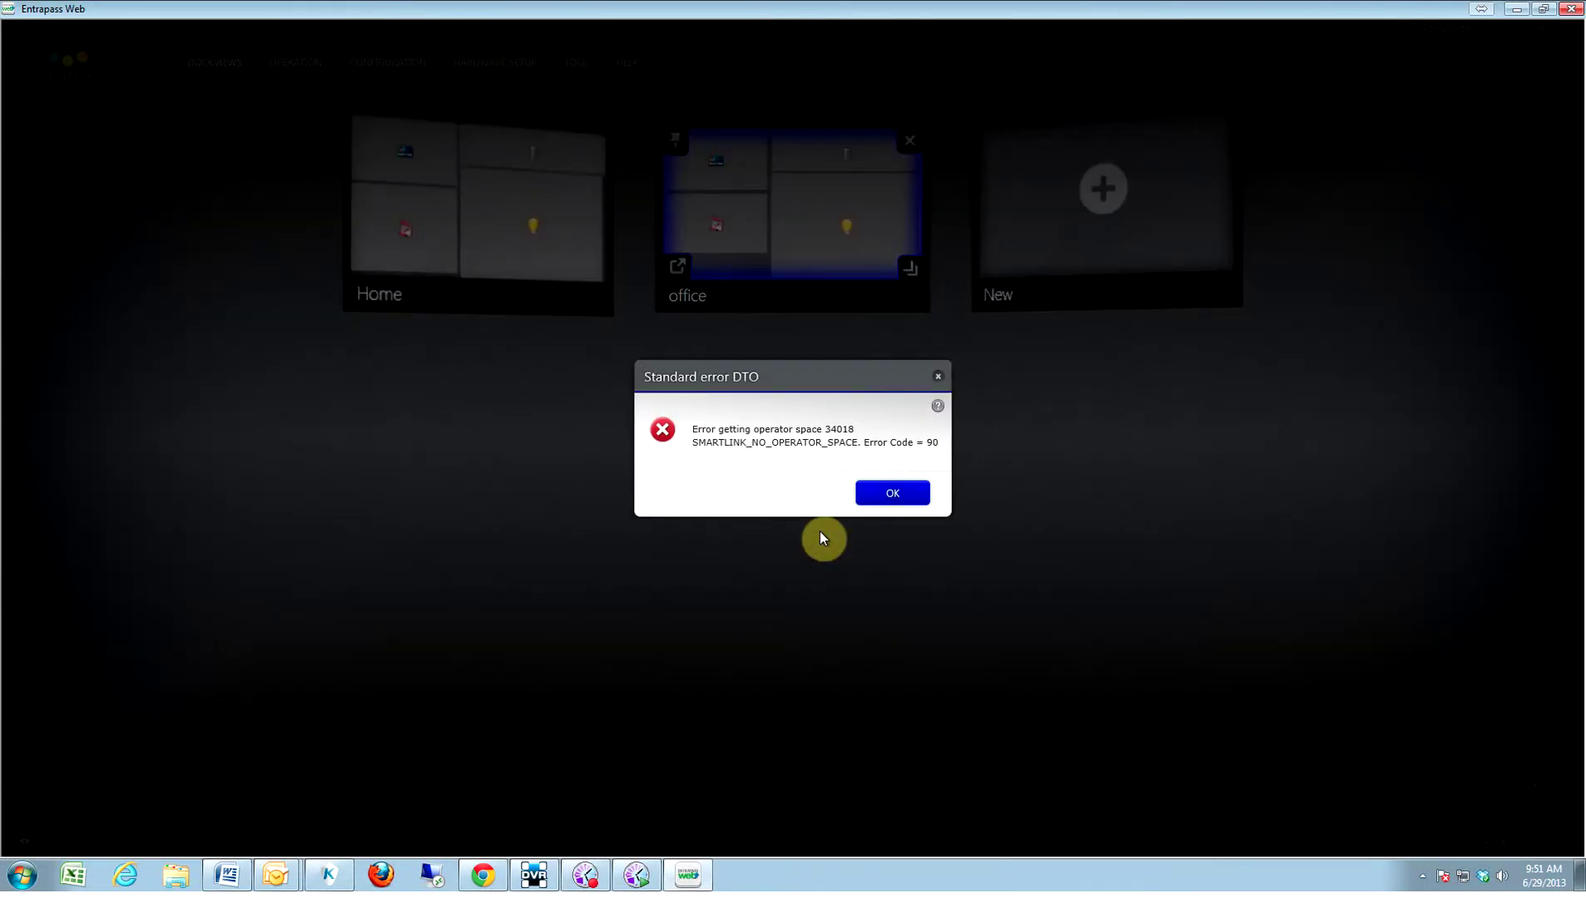
pyautogui.click(895, 493)
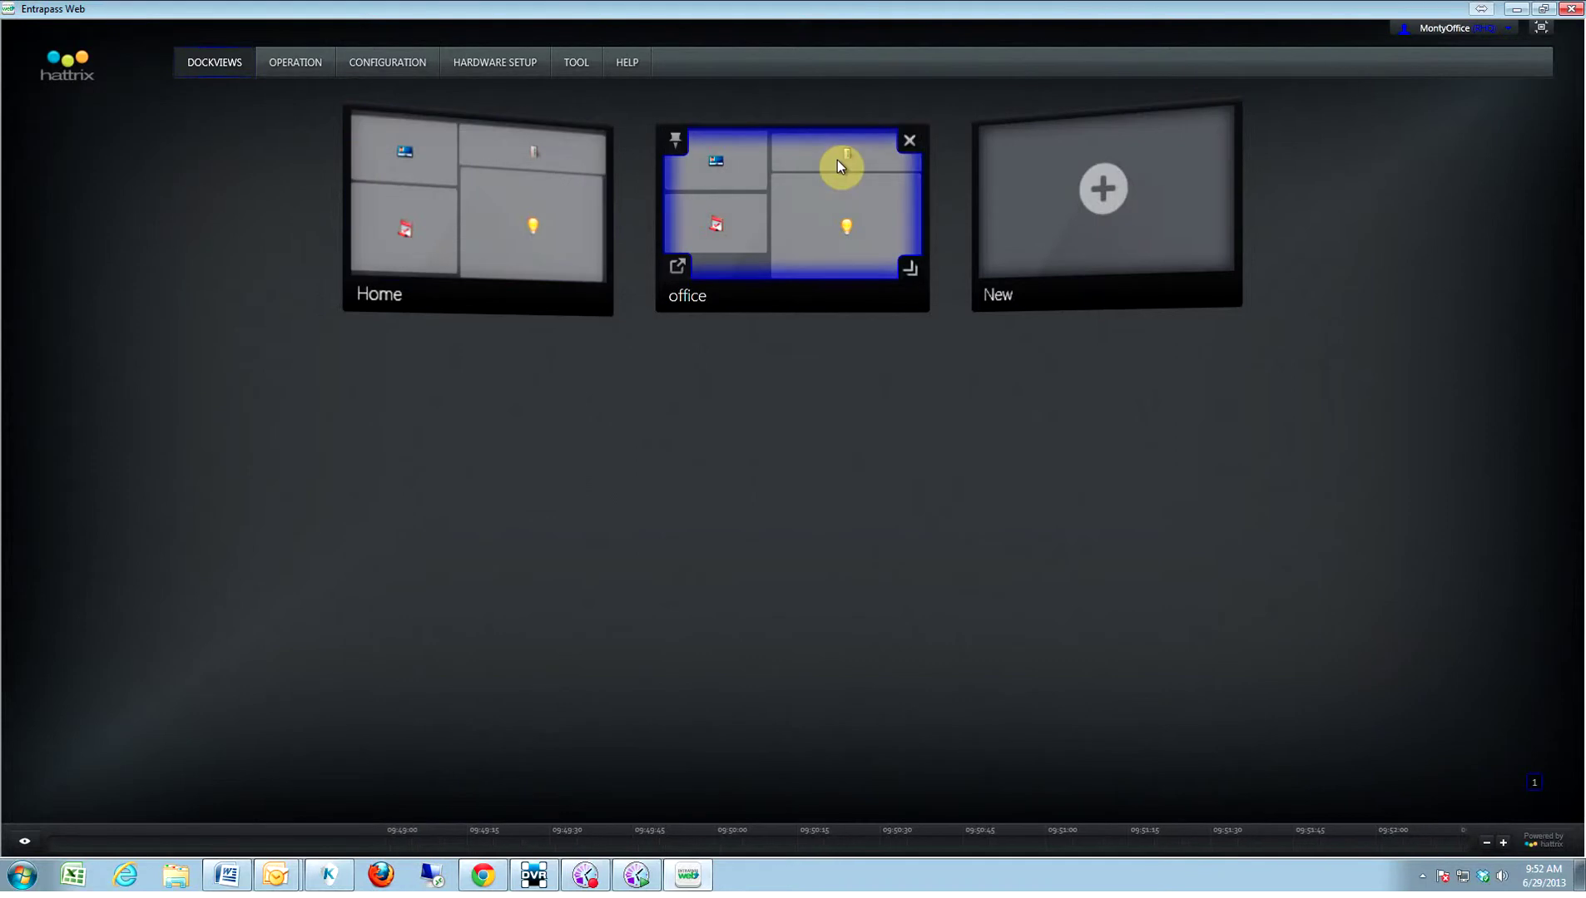
pyautogui.click(299, 64)
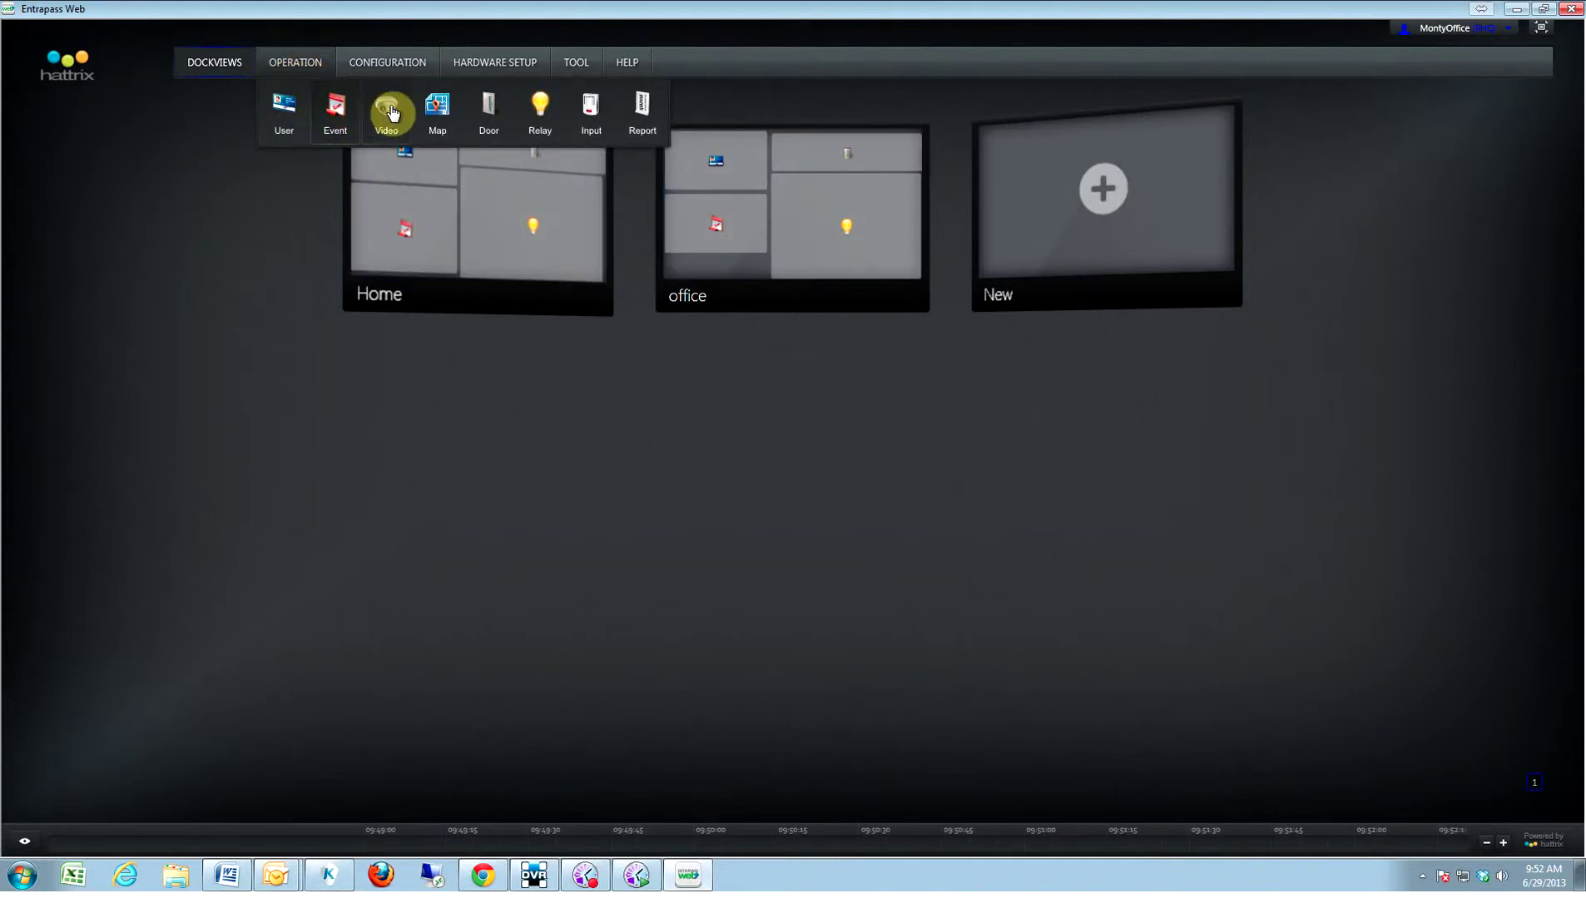
# - Check the events log via Operation > Event, then return to the dockviews gallery
pyautogui.click(491, 112)
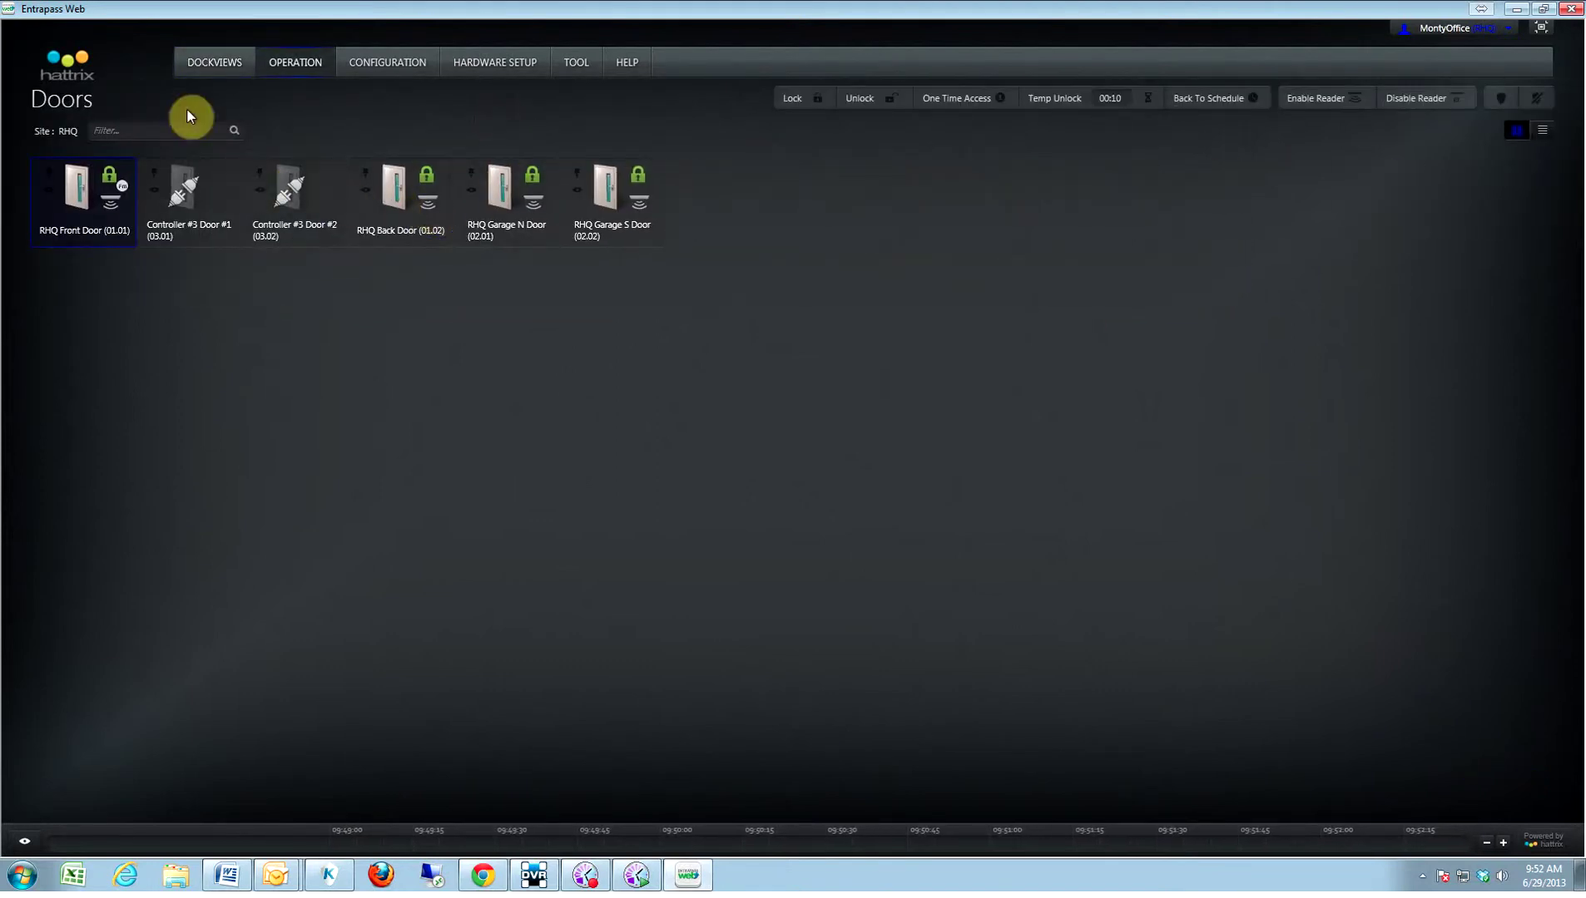
pyautogui.click(215, 63)
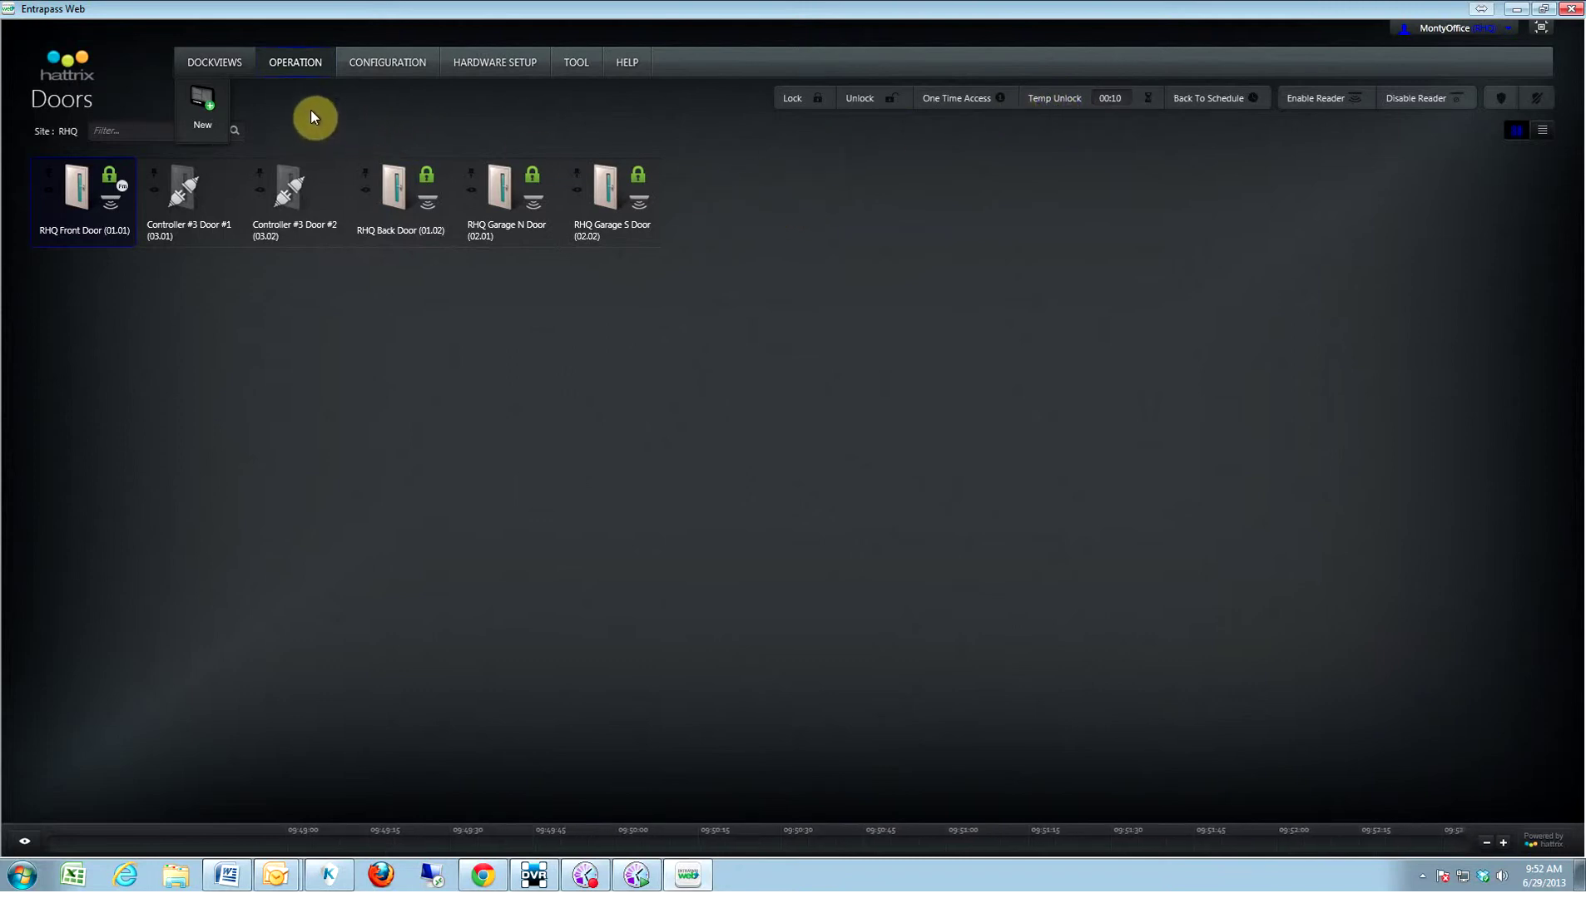
pyautogui.click(289, 71)
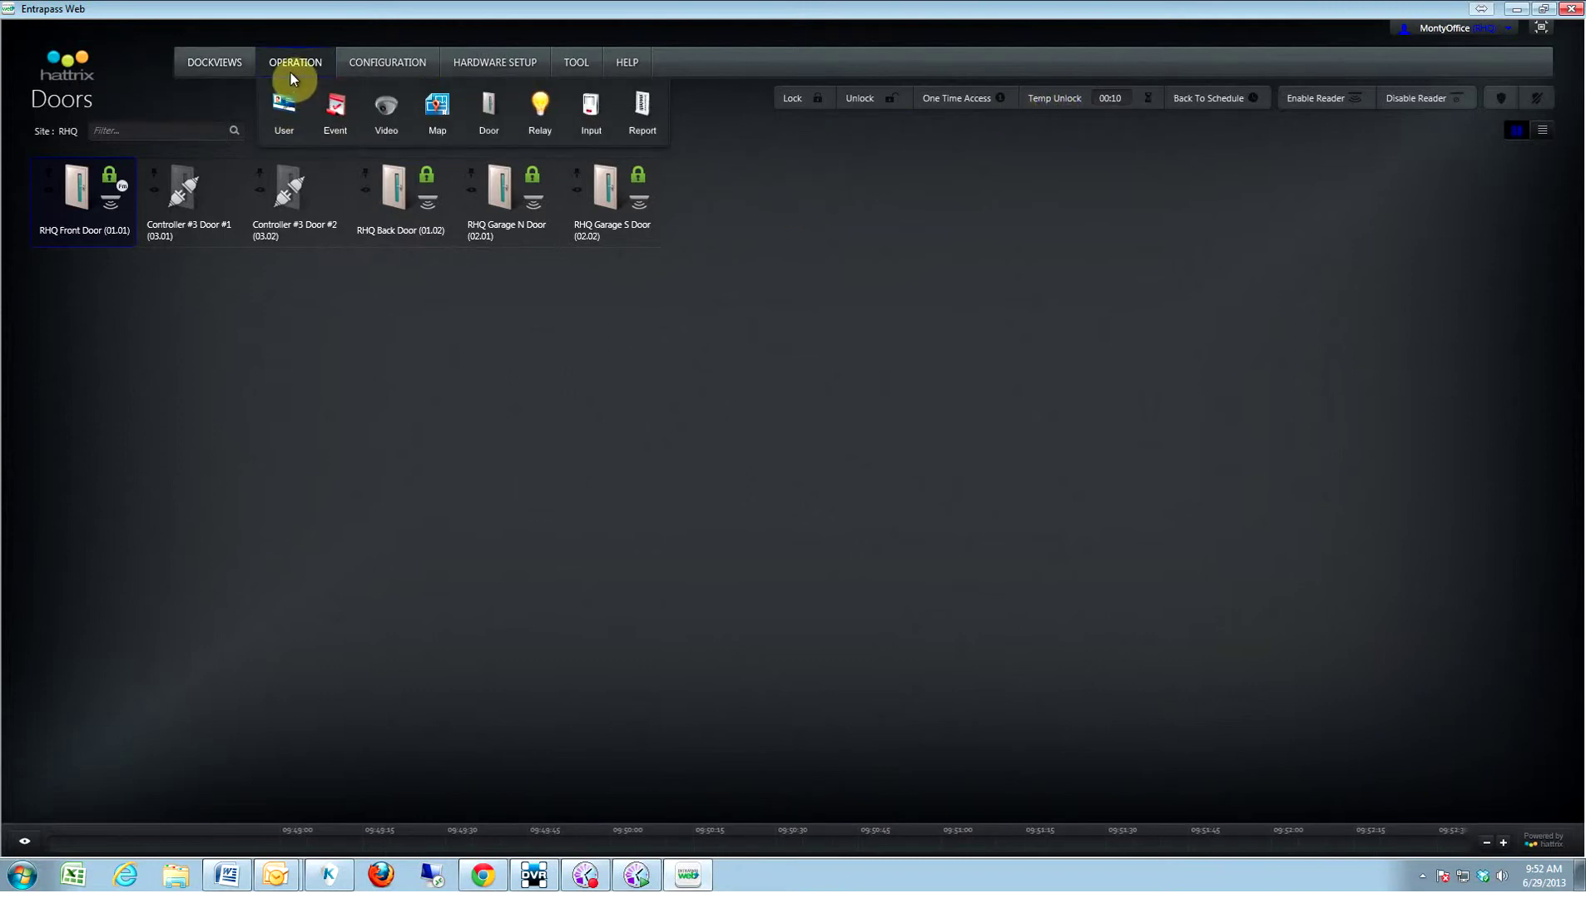
pyautogui.click(337, 116)
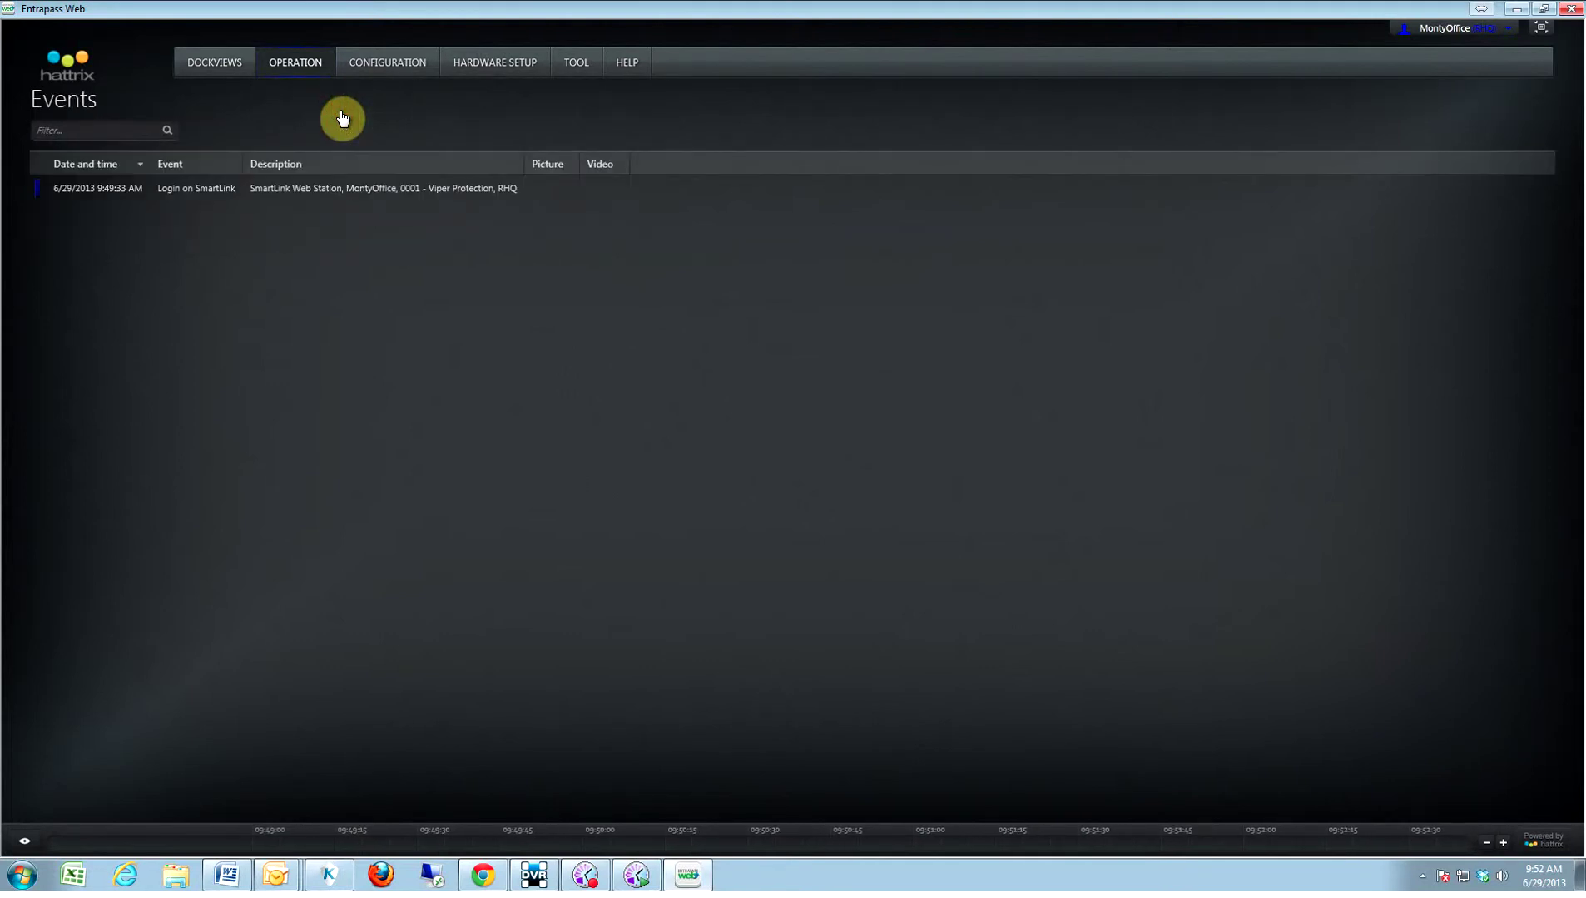
pyautogui.click(201, 63)
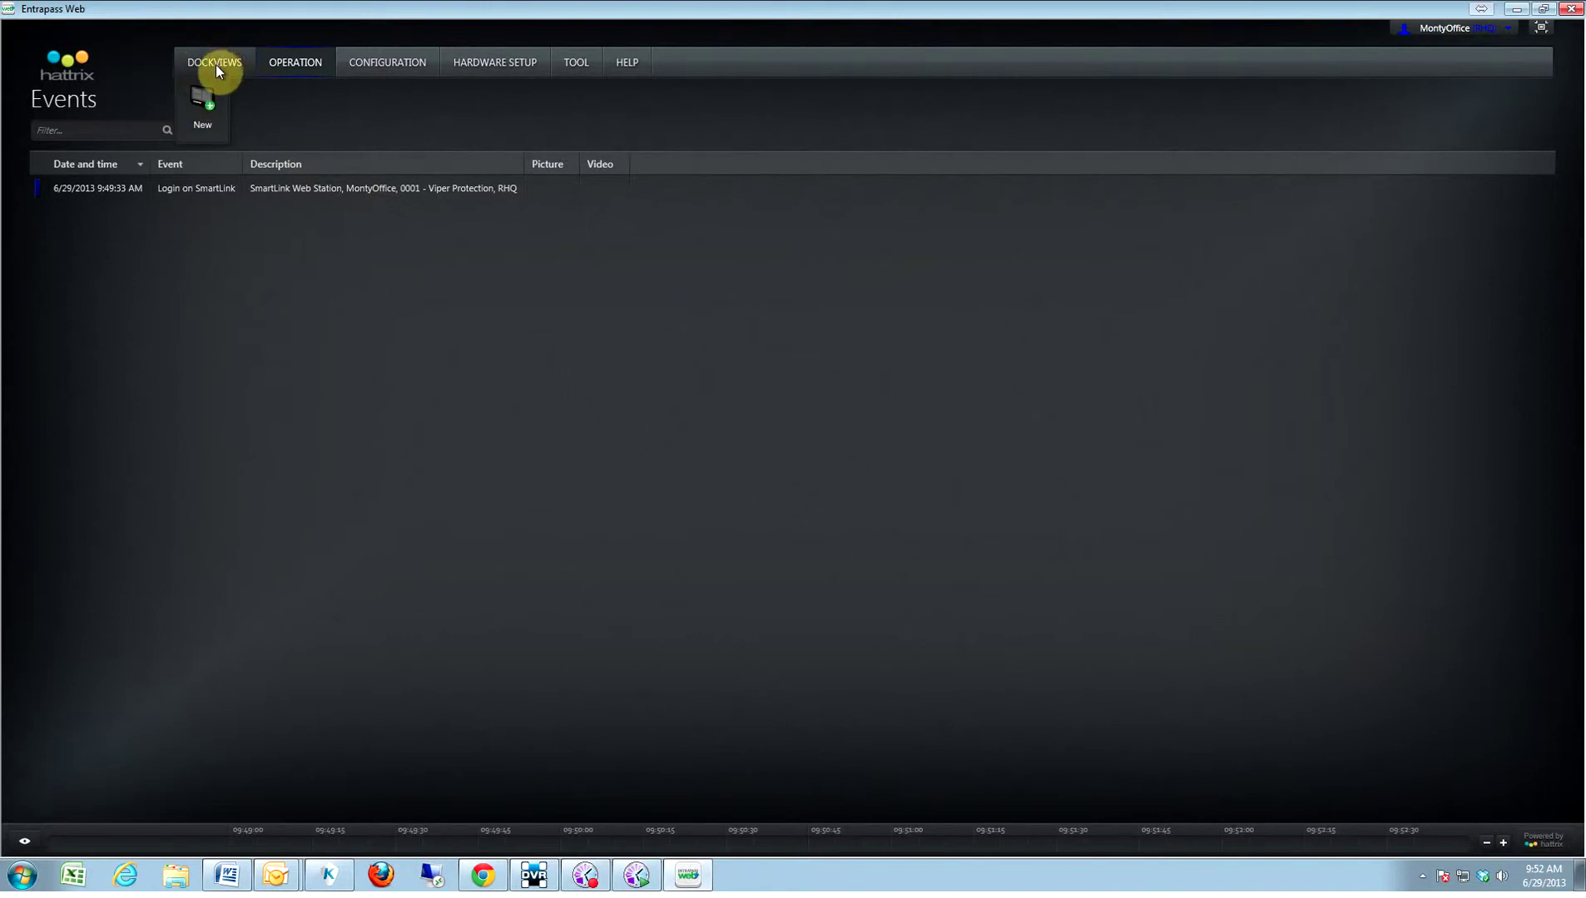
pyautogui.moveTo(474, 116)
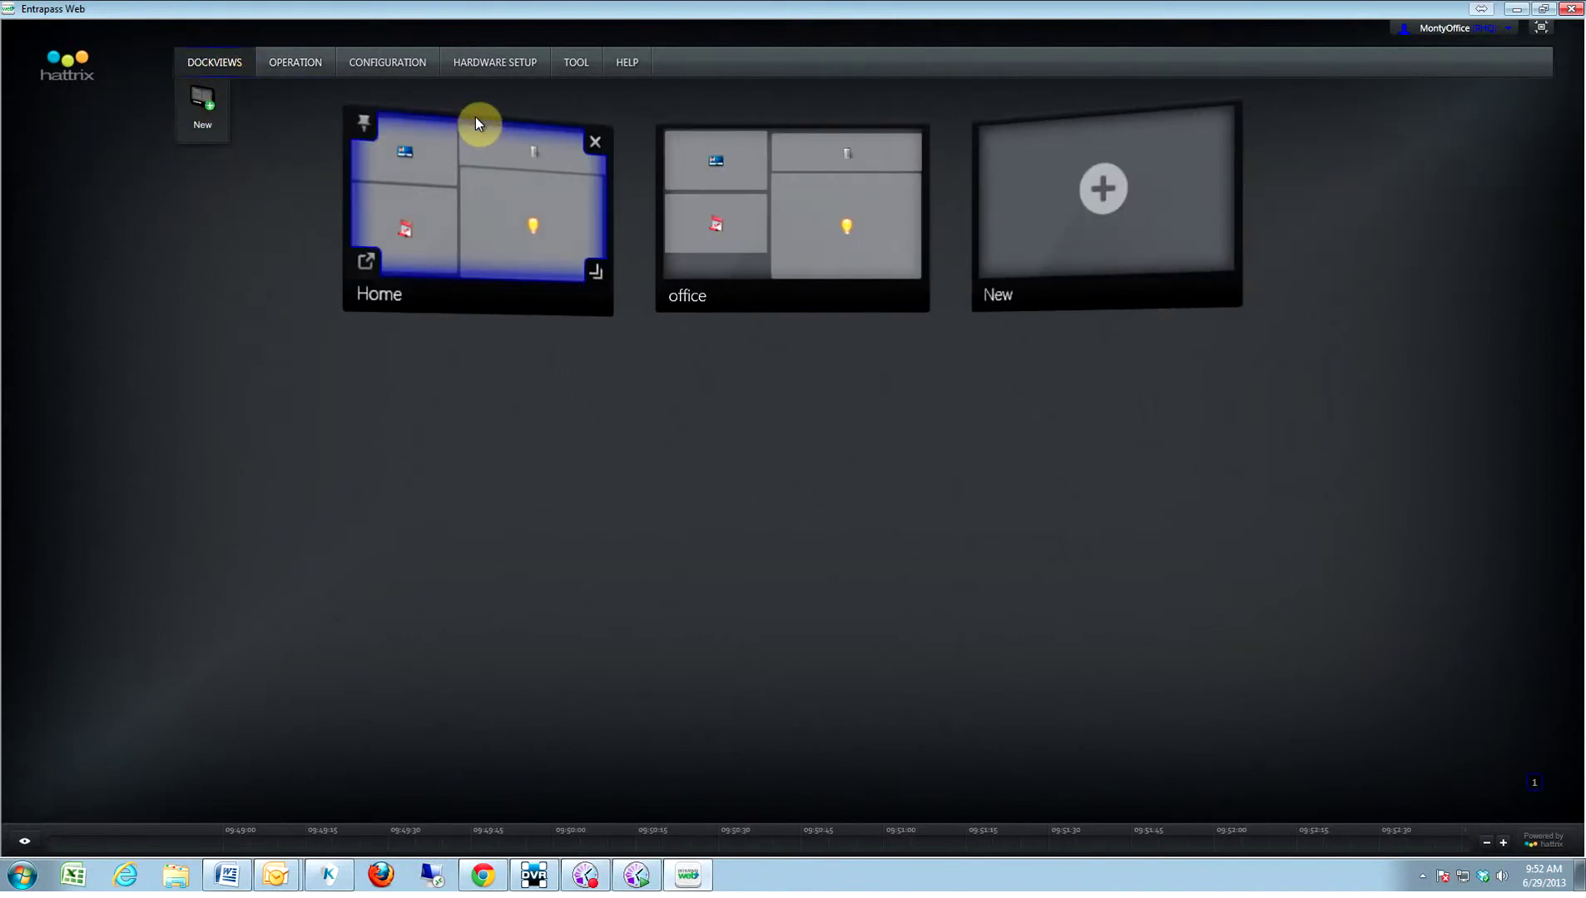
# - In the office dockview, unlock and lock RHQ Back Door twice each
pyautogui.click(697, 170)
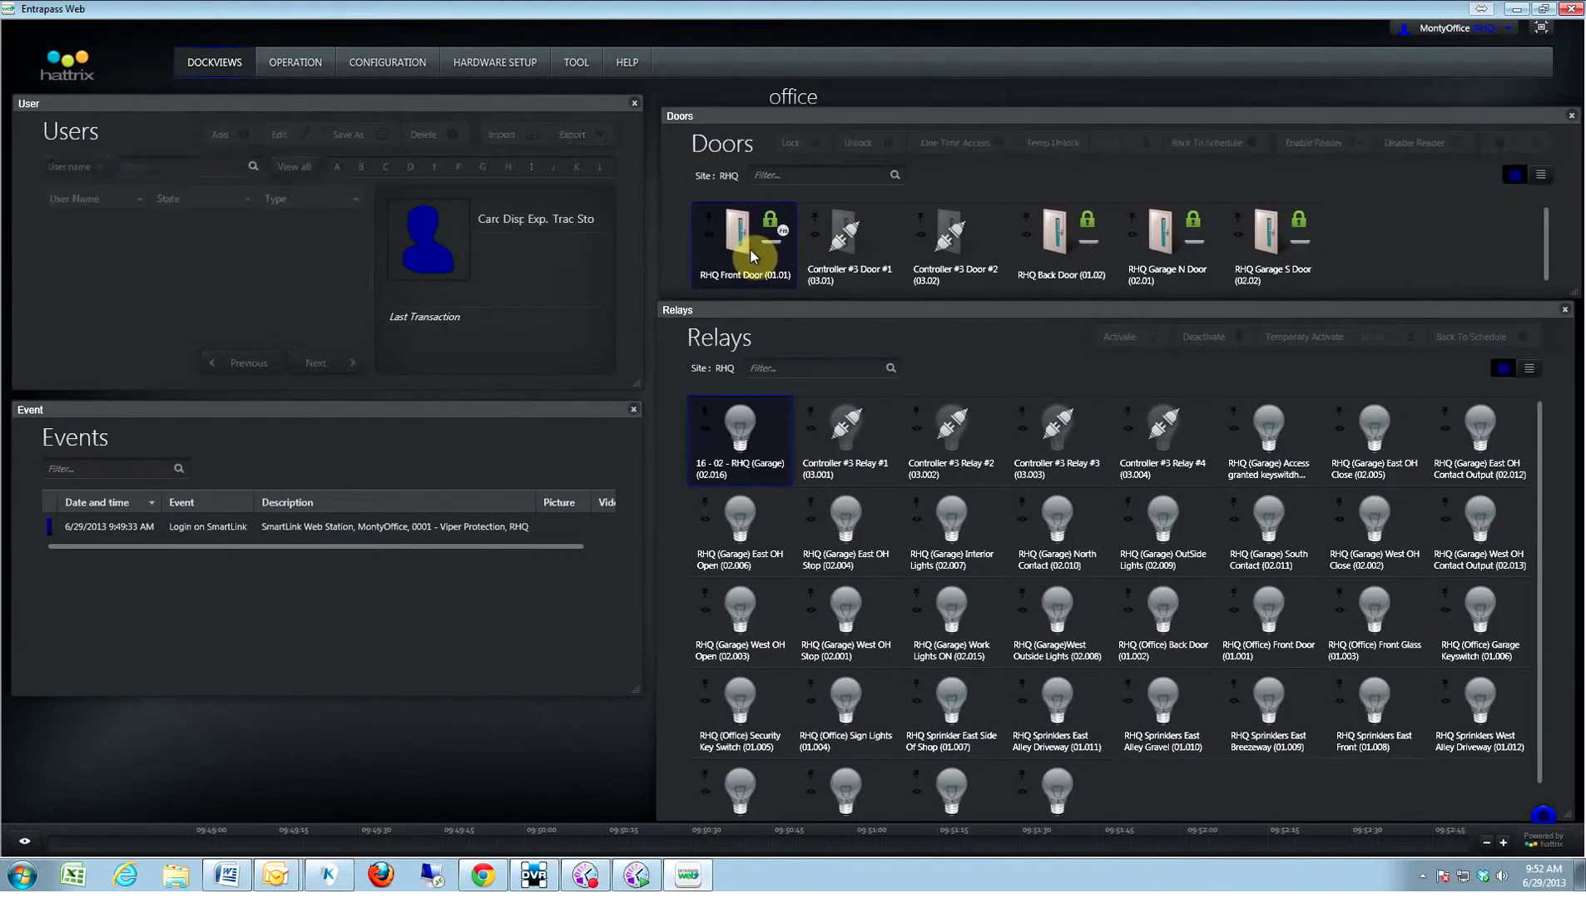
pyautogui.click(1080, 258)
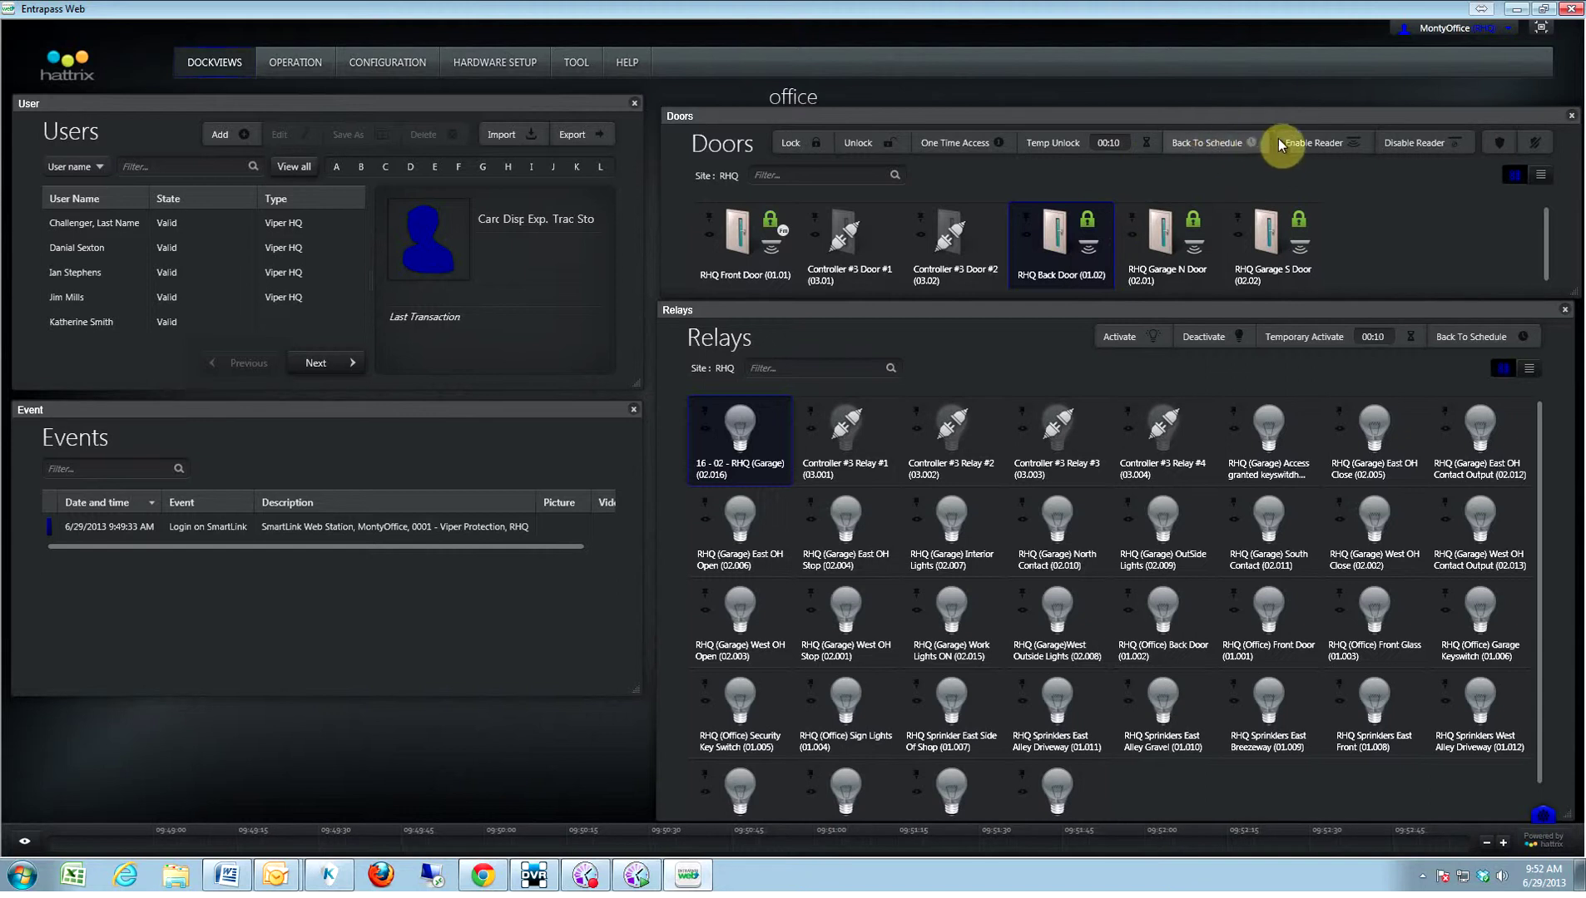
pyautogui.click(859, 144)
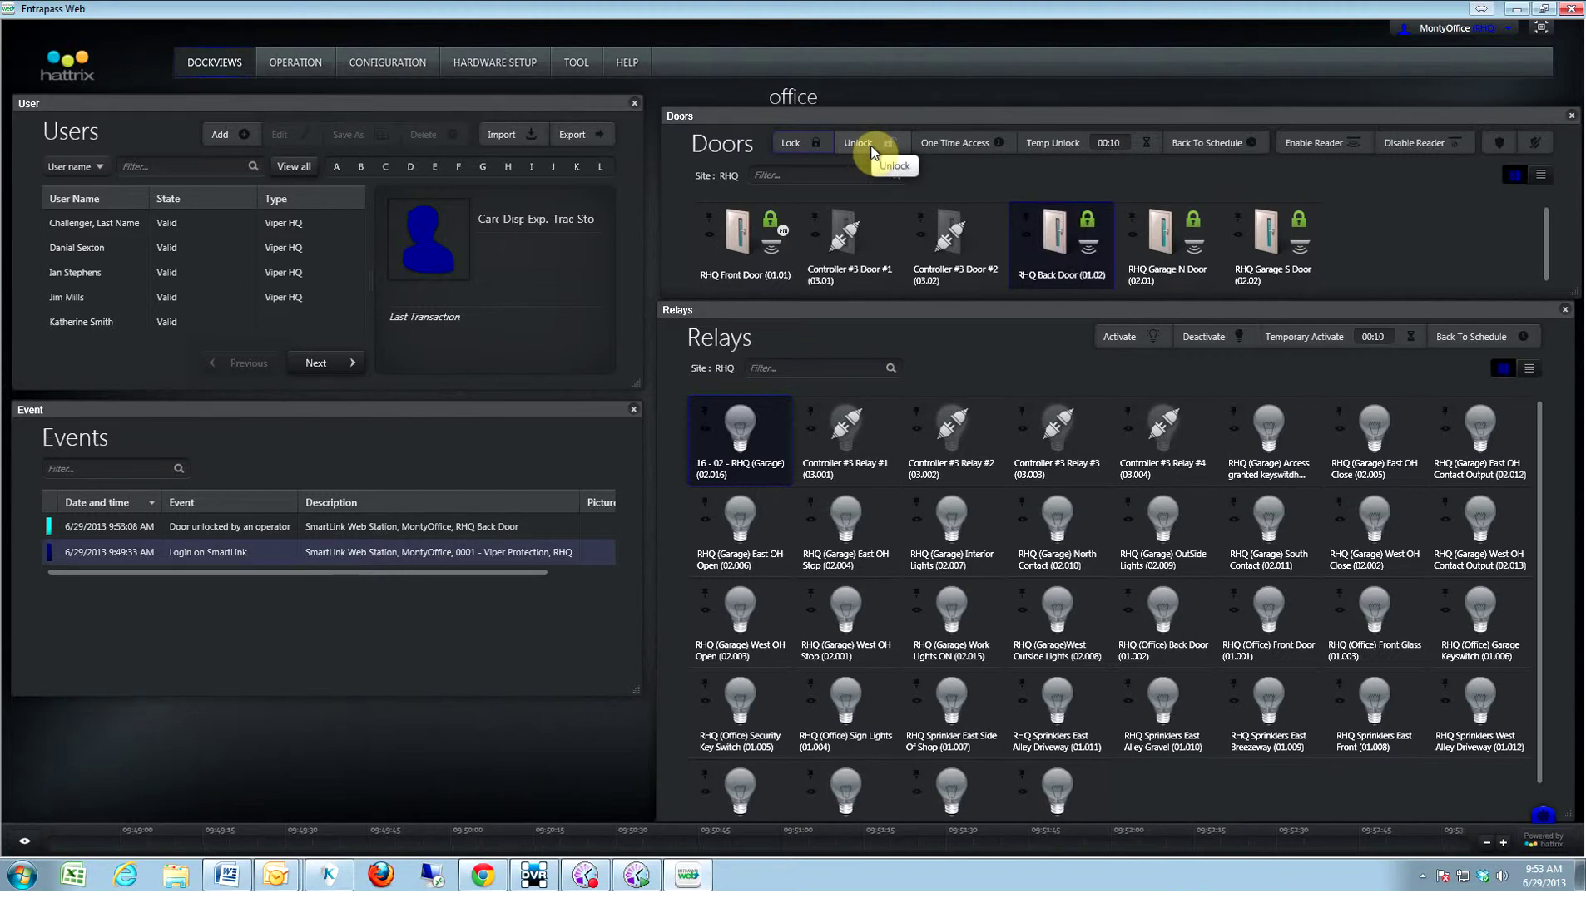
pyautogui.click(818, 143)
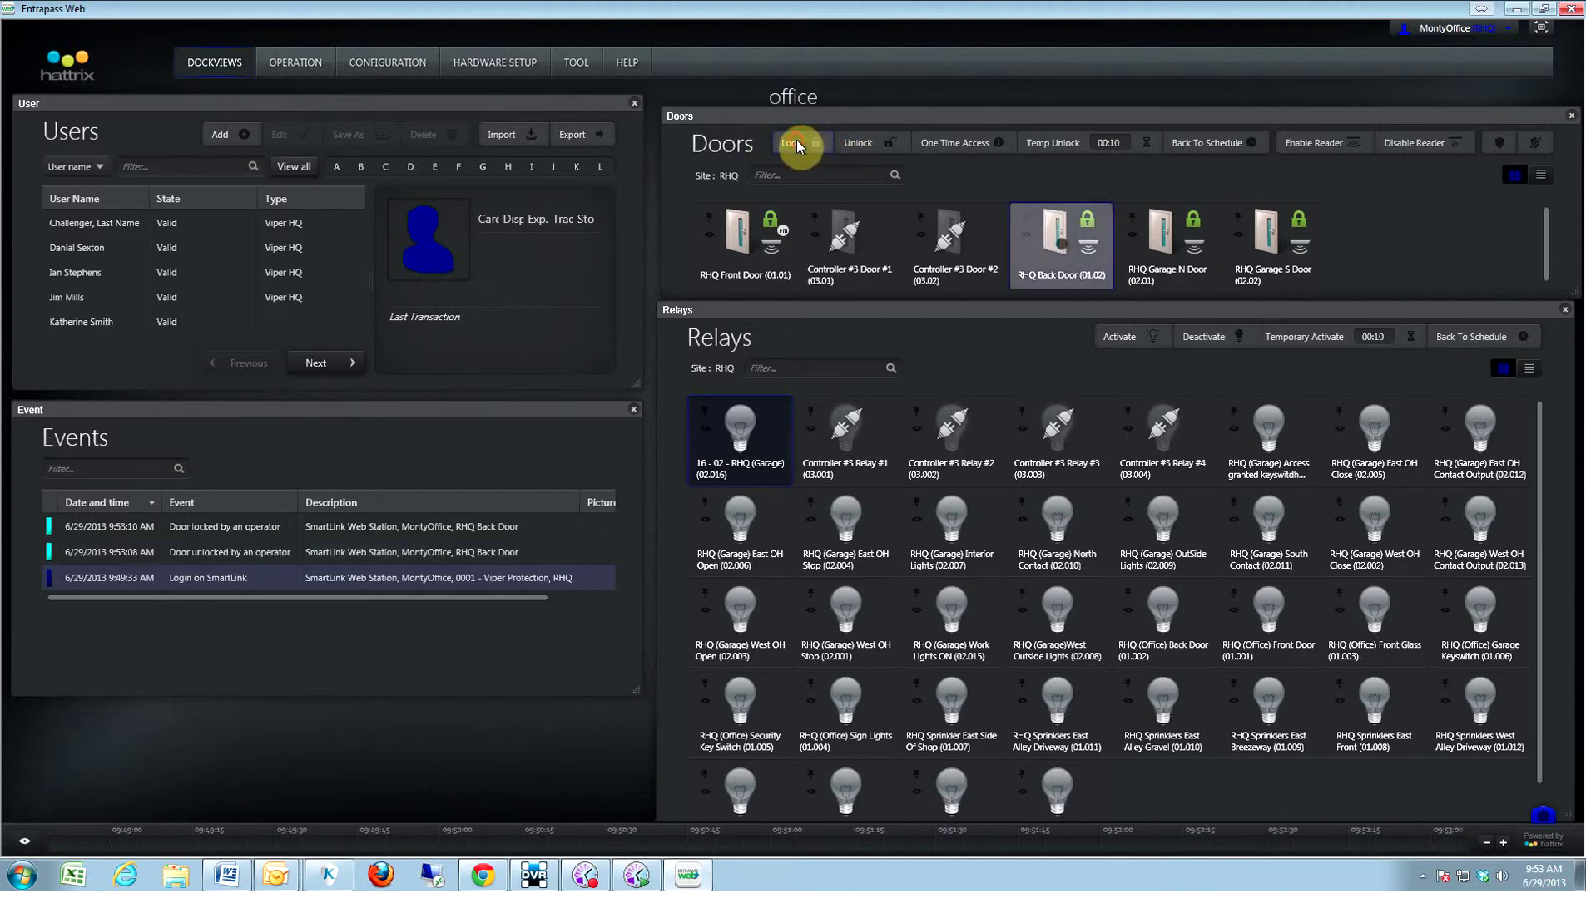
pyautogui.click(876, 144)
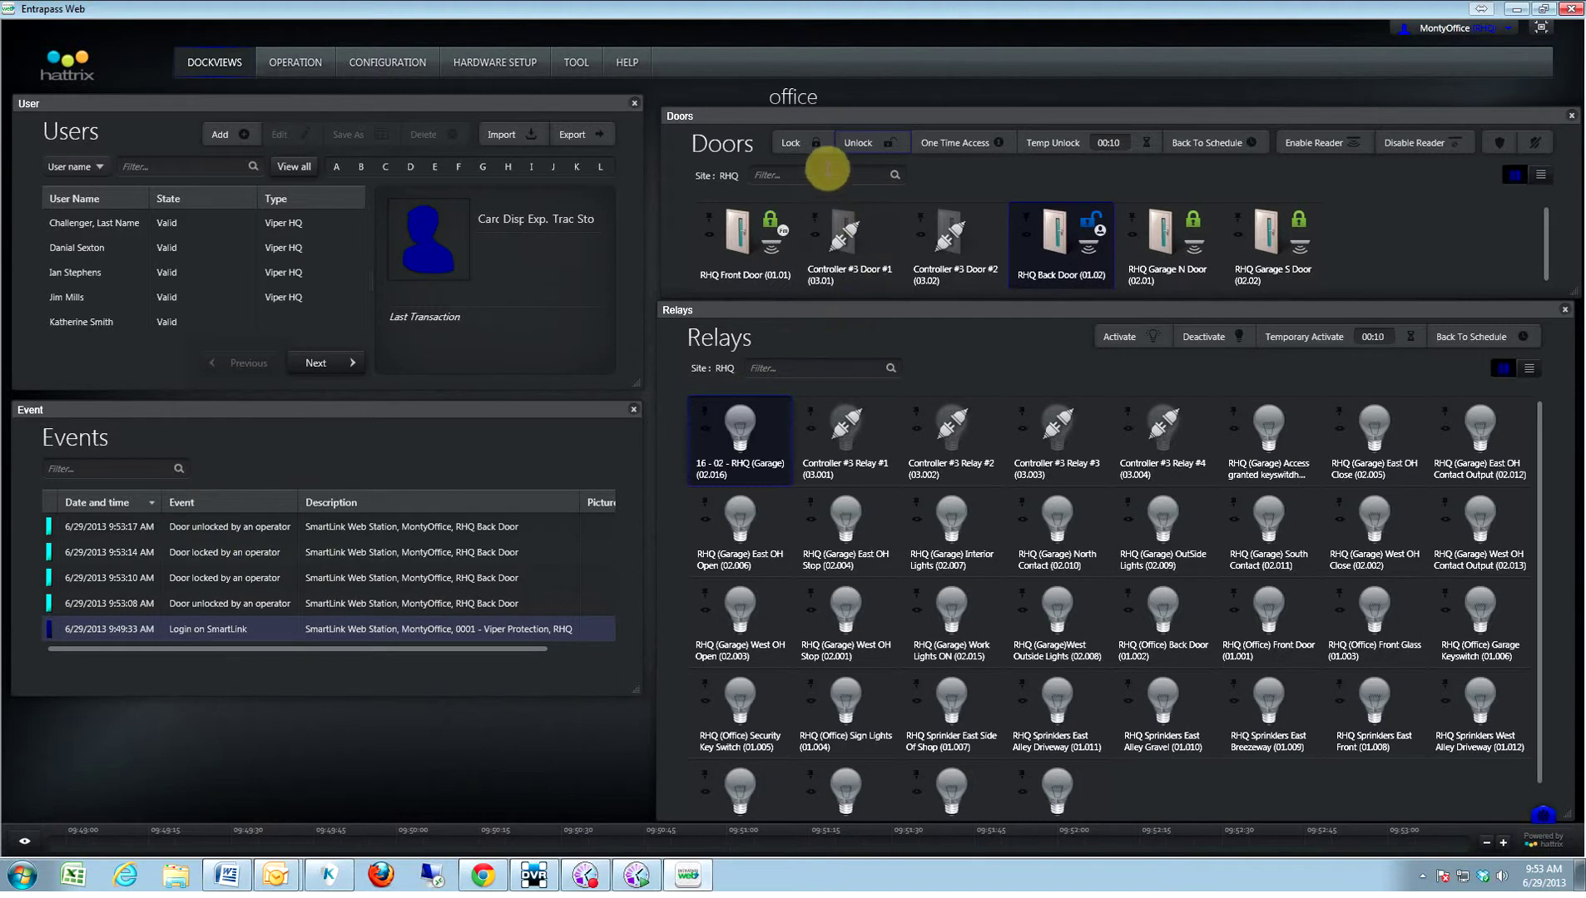
pyautogui.click(795, 146)
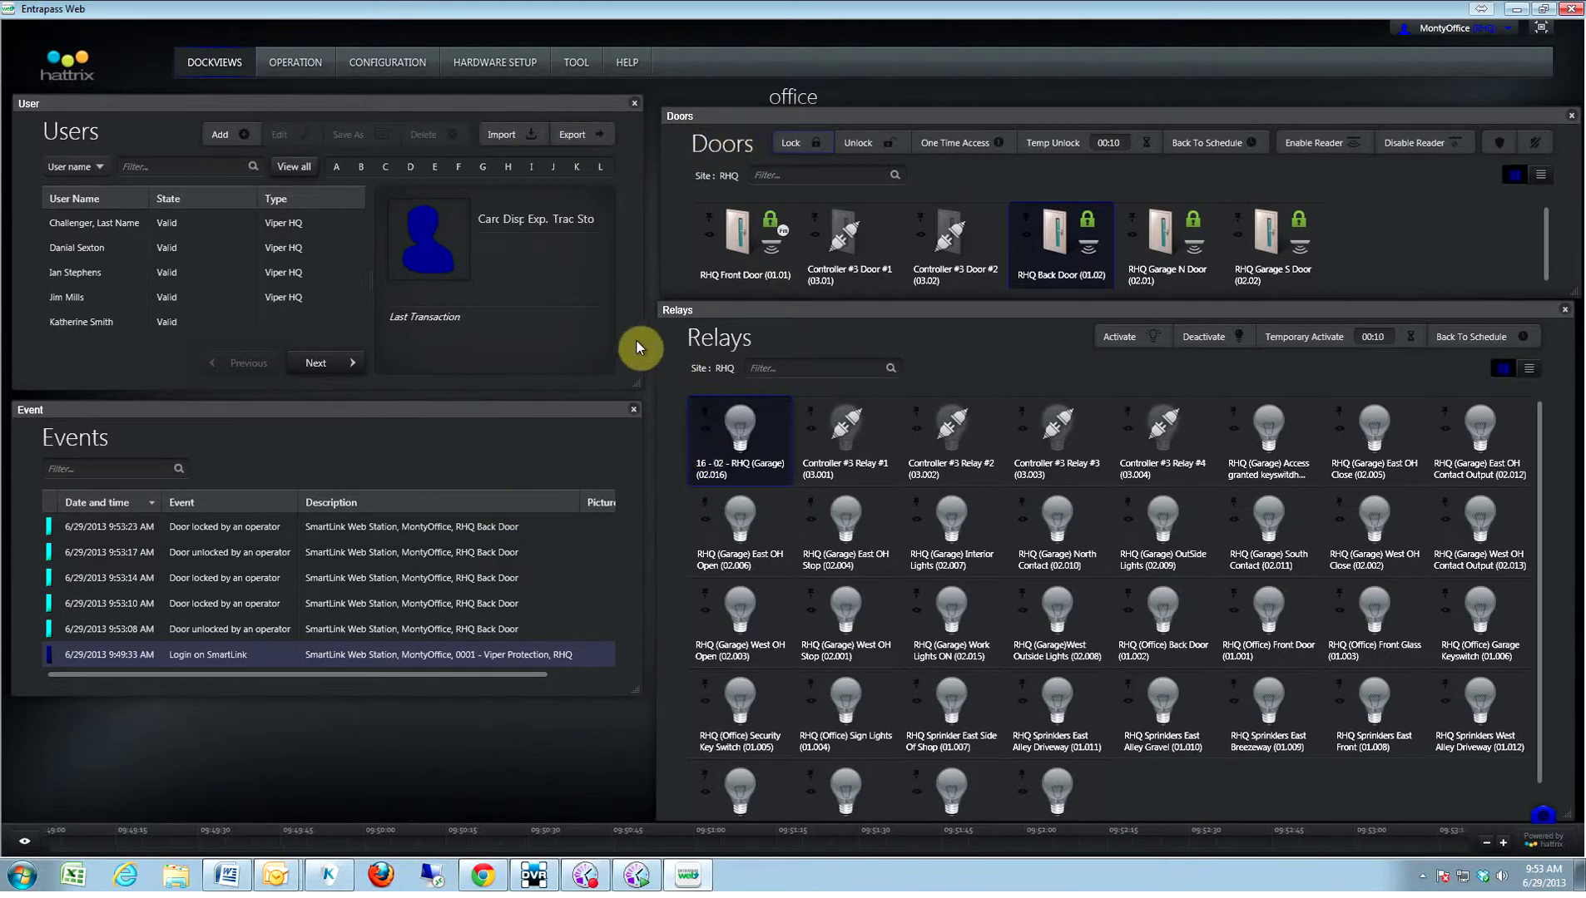
pyautogui.click(290, 73)
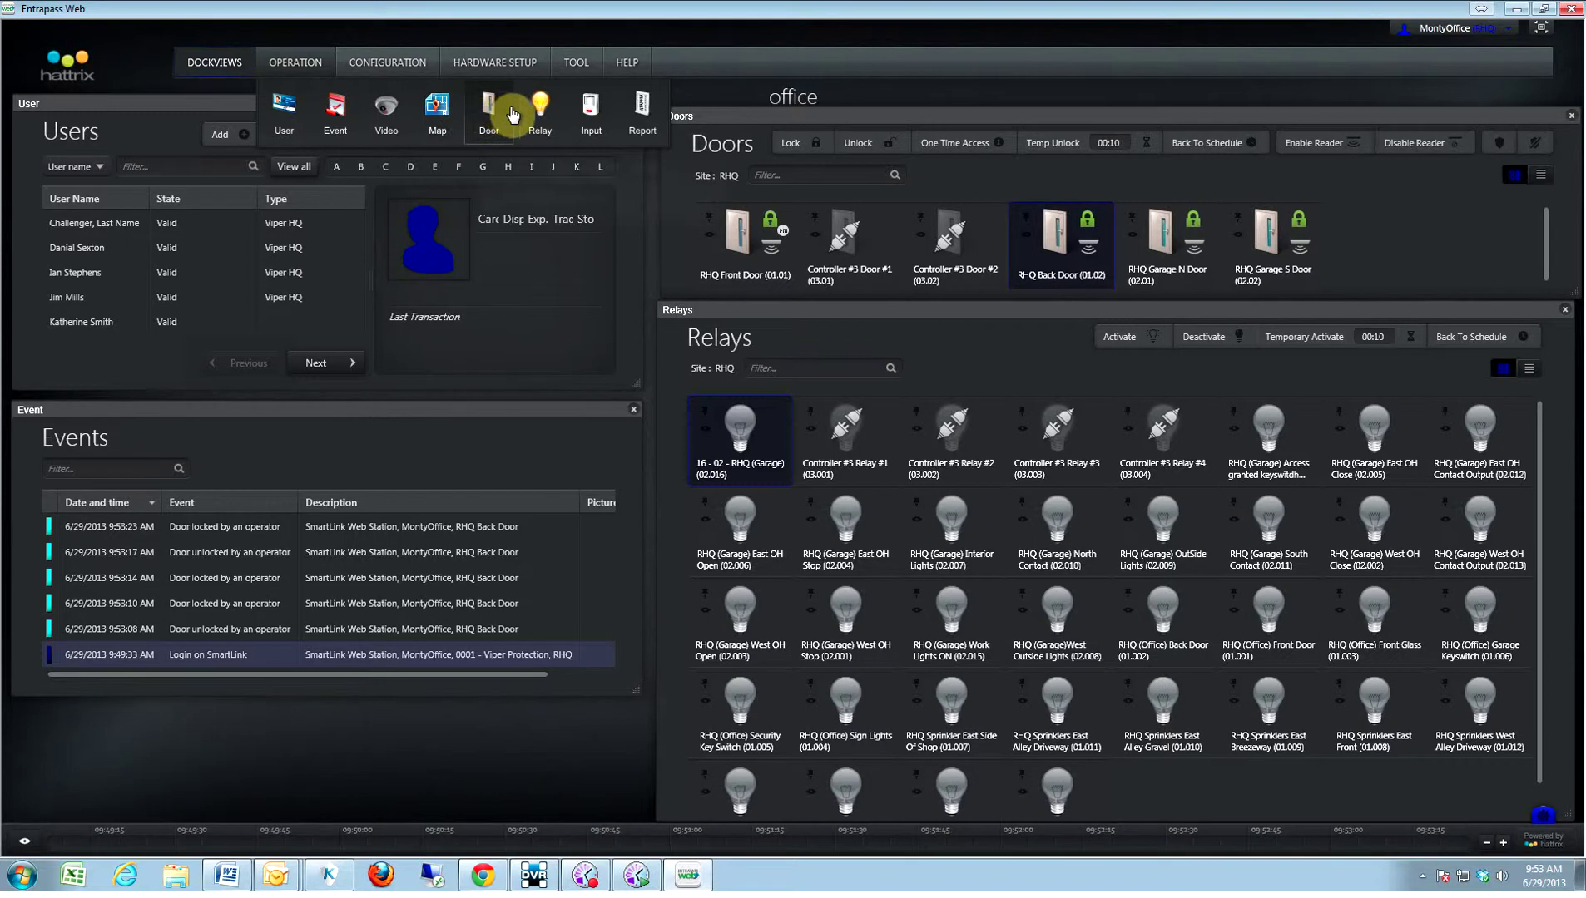
# - Open Configuration > User to list all cardholders with their state and type
pyautogui.click(378, 64)
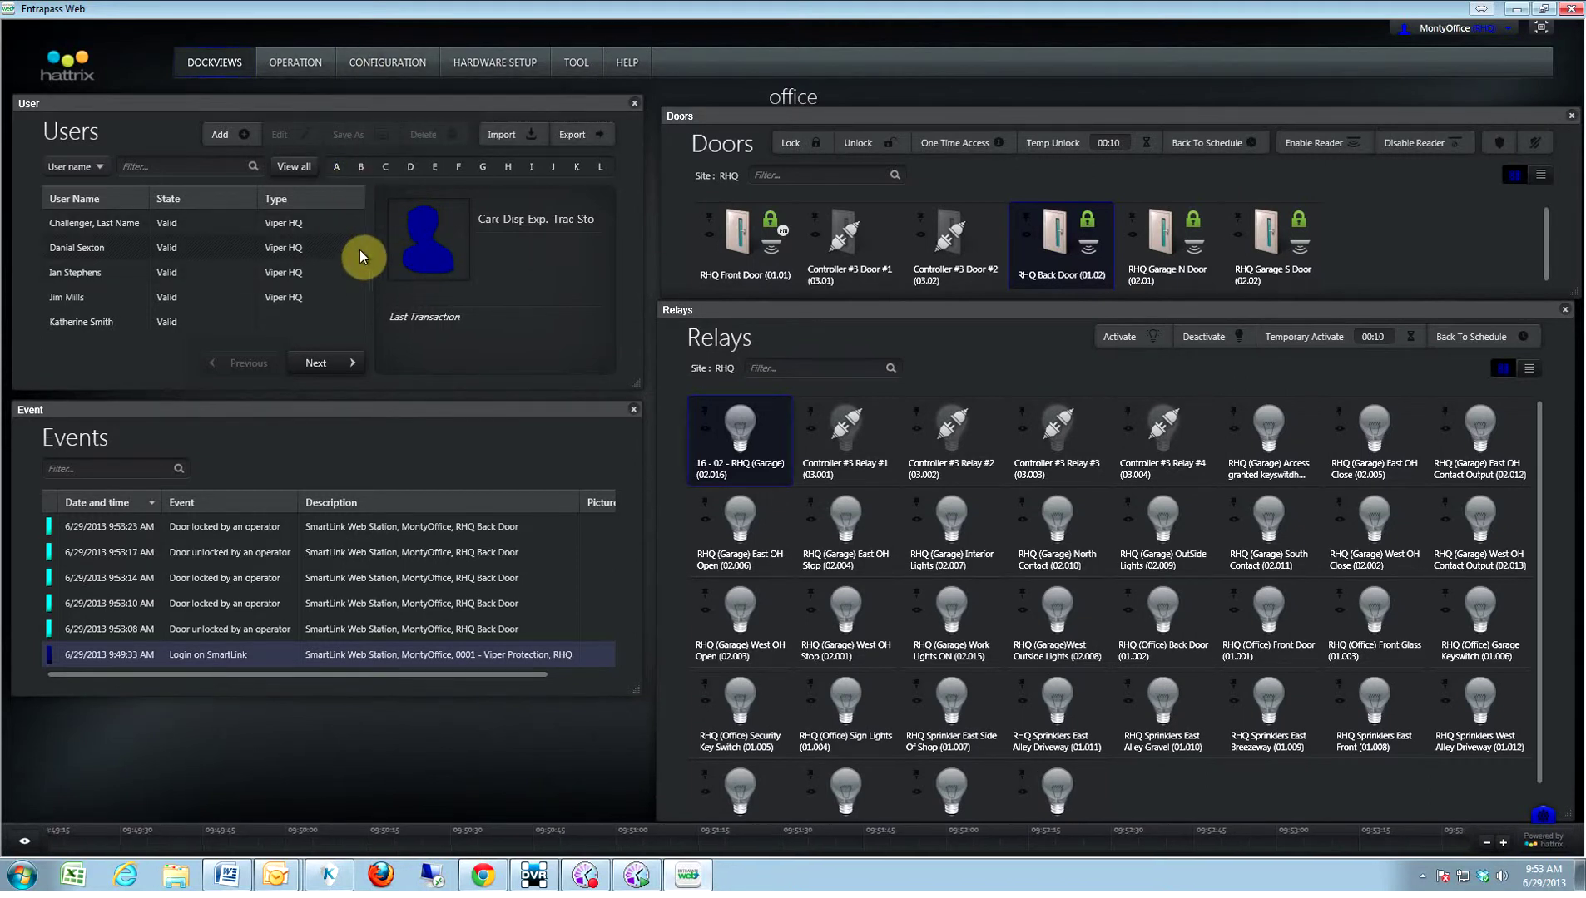
pyautogui.moveTo(401, 66)
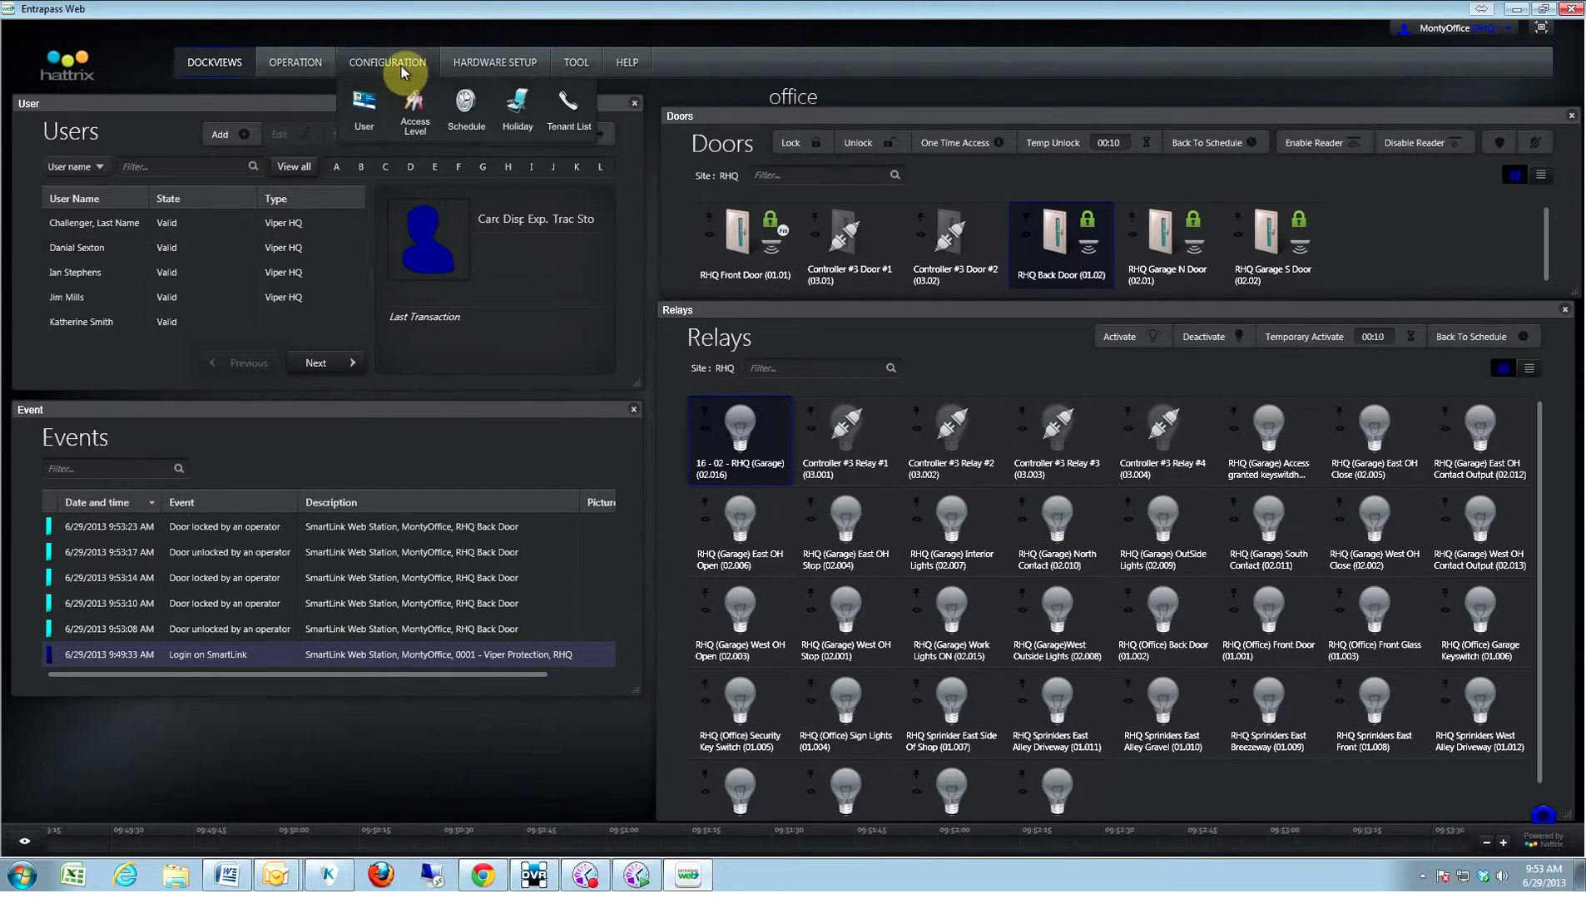
pyautogui.click(364, 125)
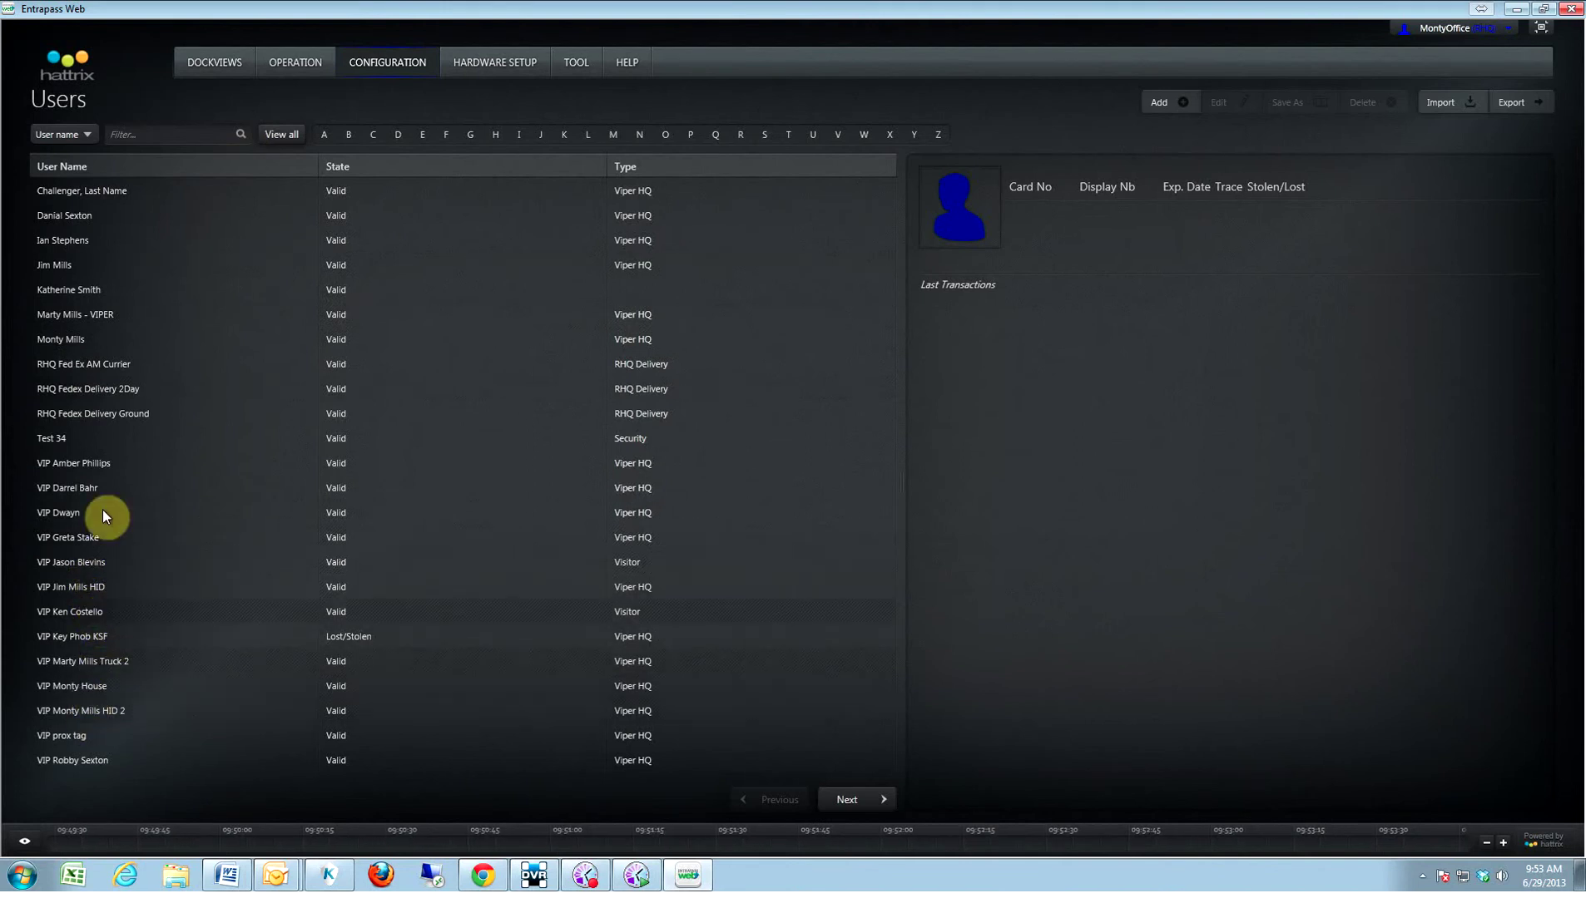
pyautogui.click(206, 135)
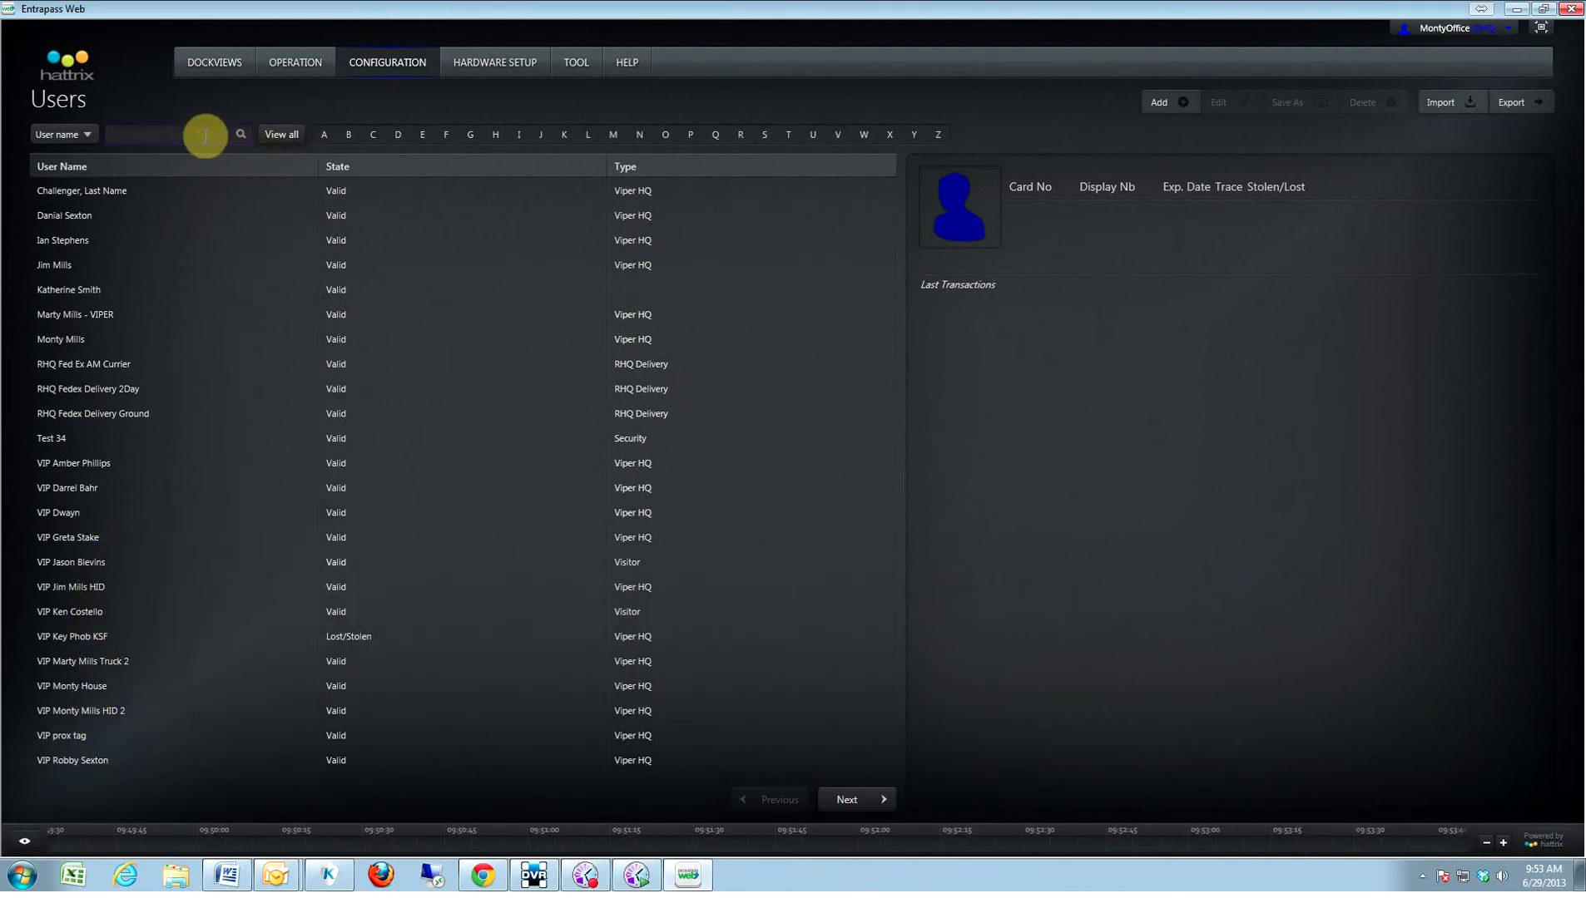
# - Filter users by 'monty' and open the first matching user's record
pyautogui.write('monty')
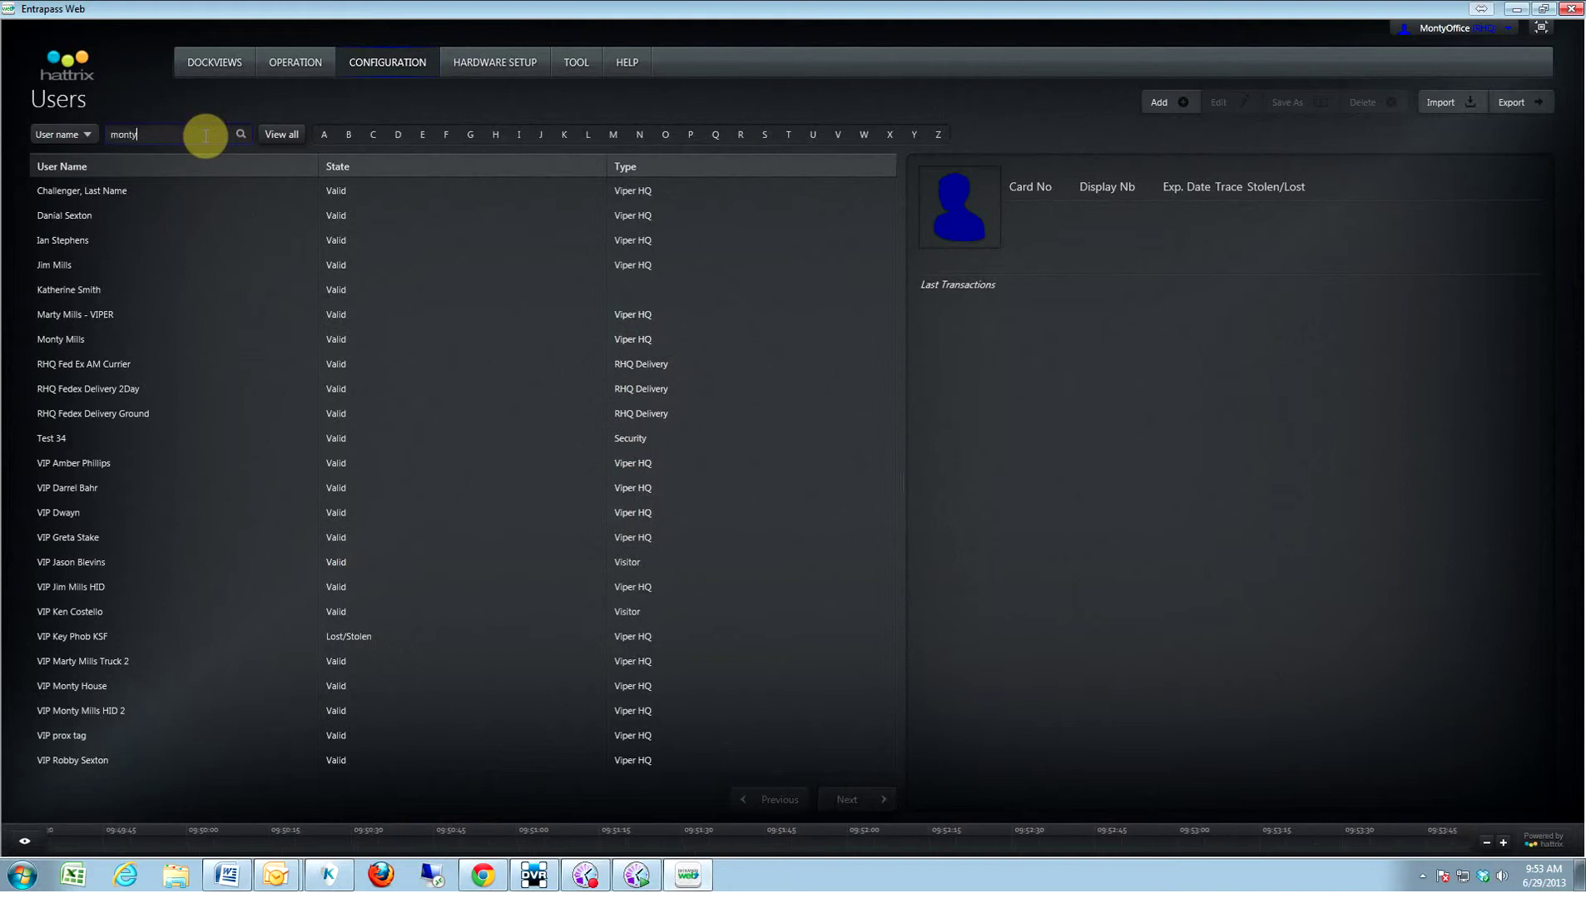
pyautogui.press('Return')
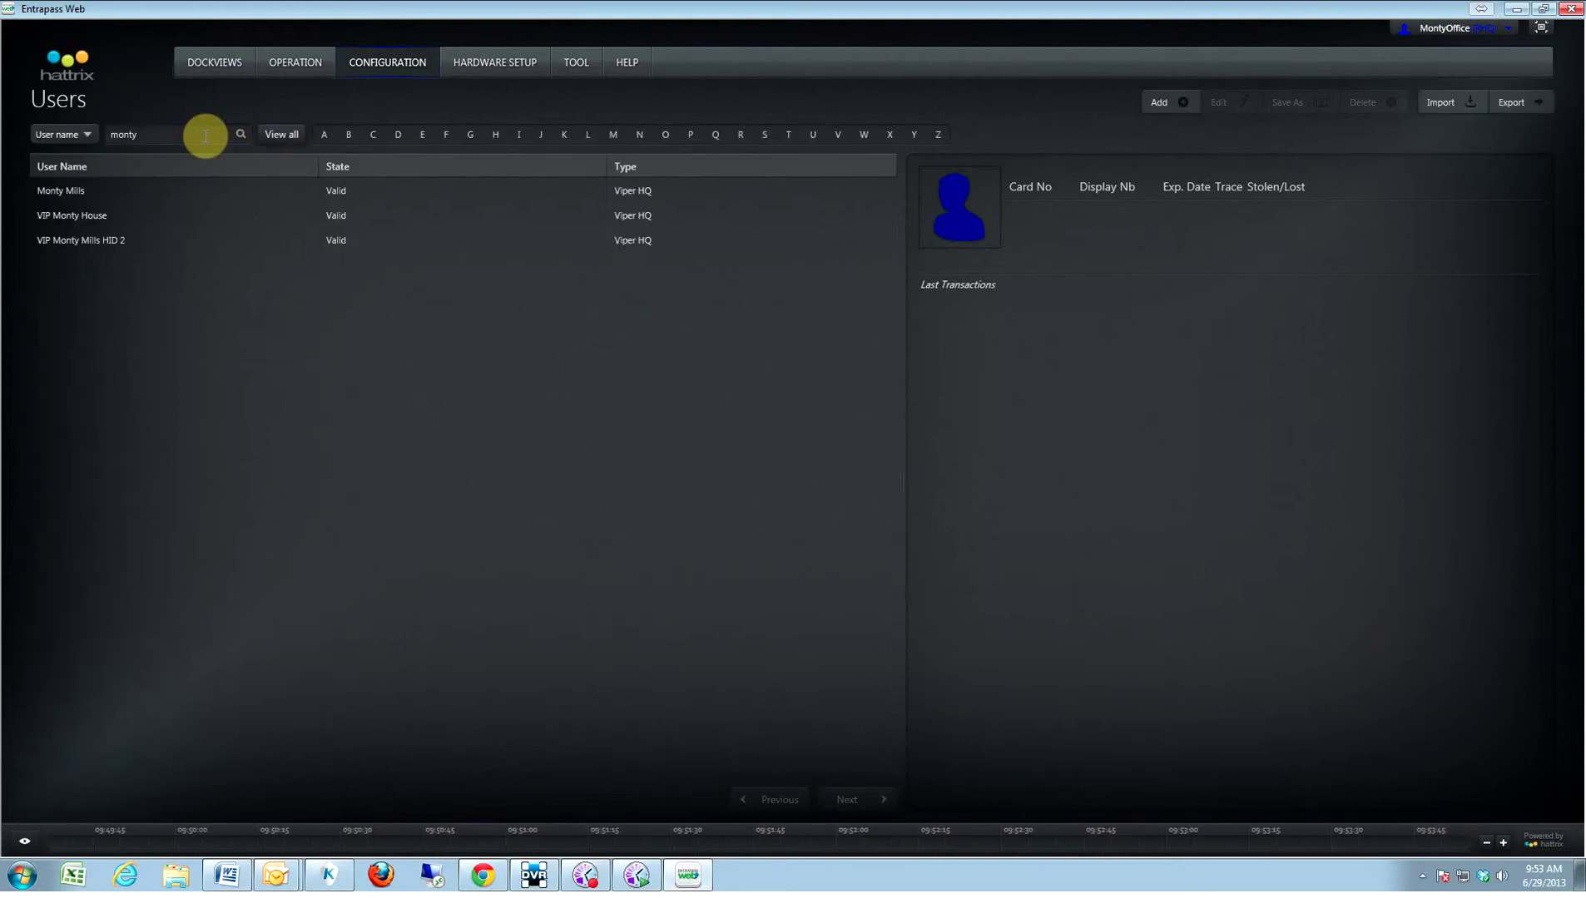
pyautogui.click(57, 190)
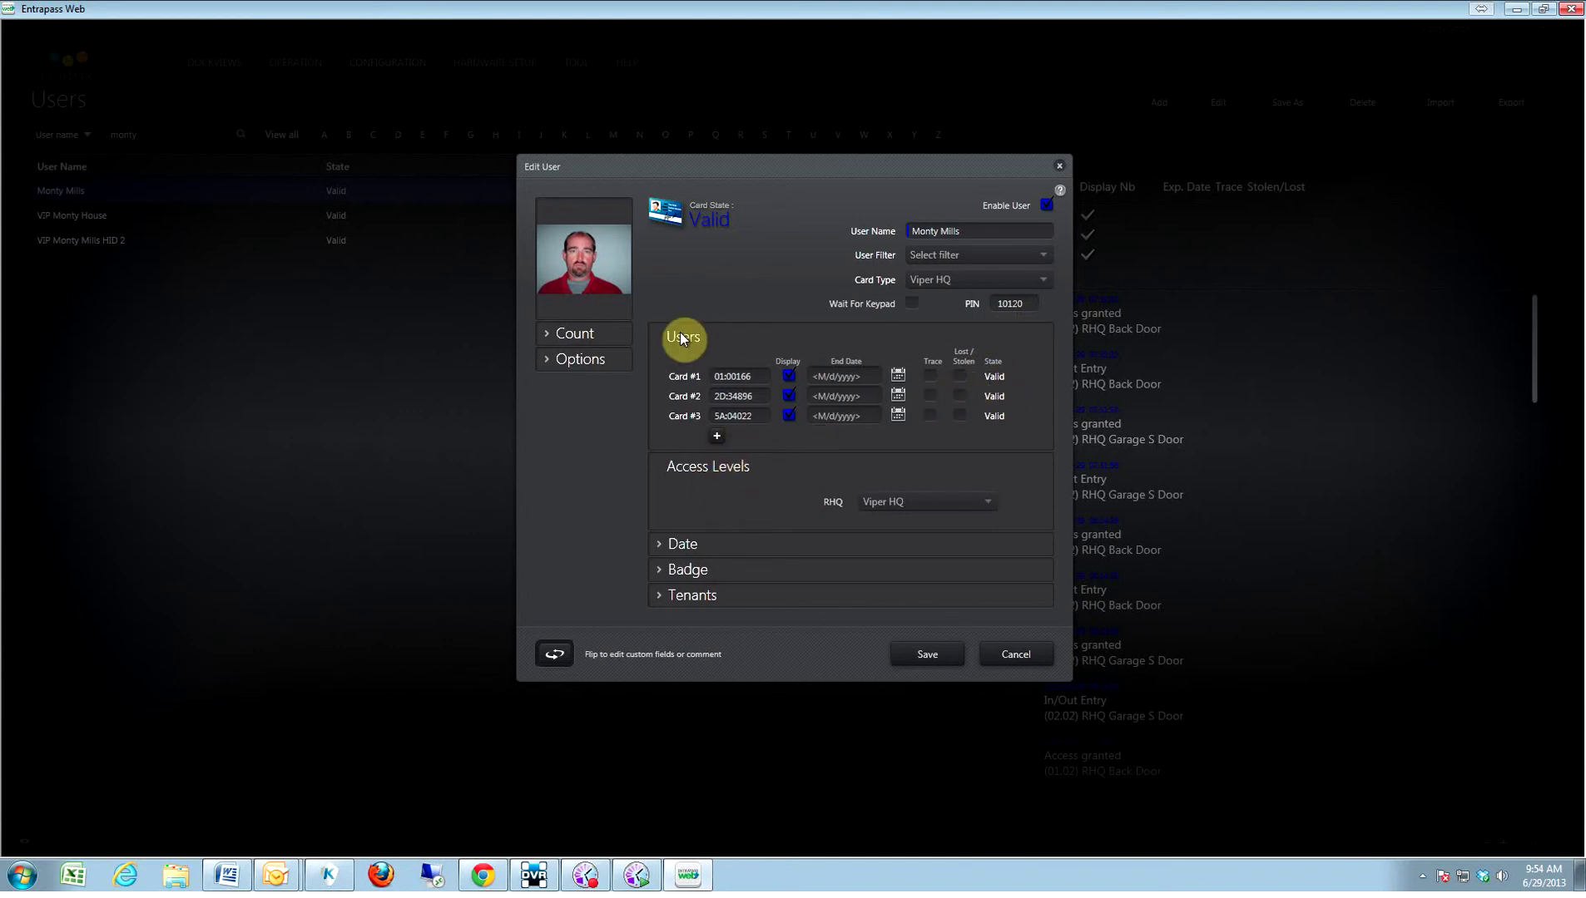
# - Cancel the Edit User dialog without saving any changes
pyautogui.click(1000, 657)
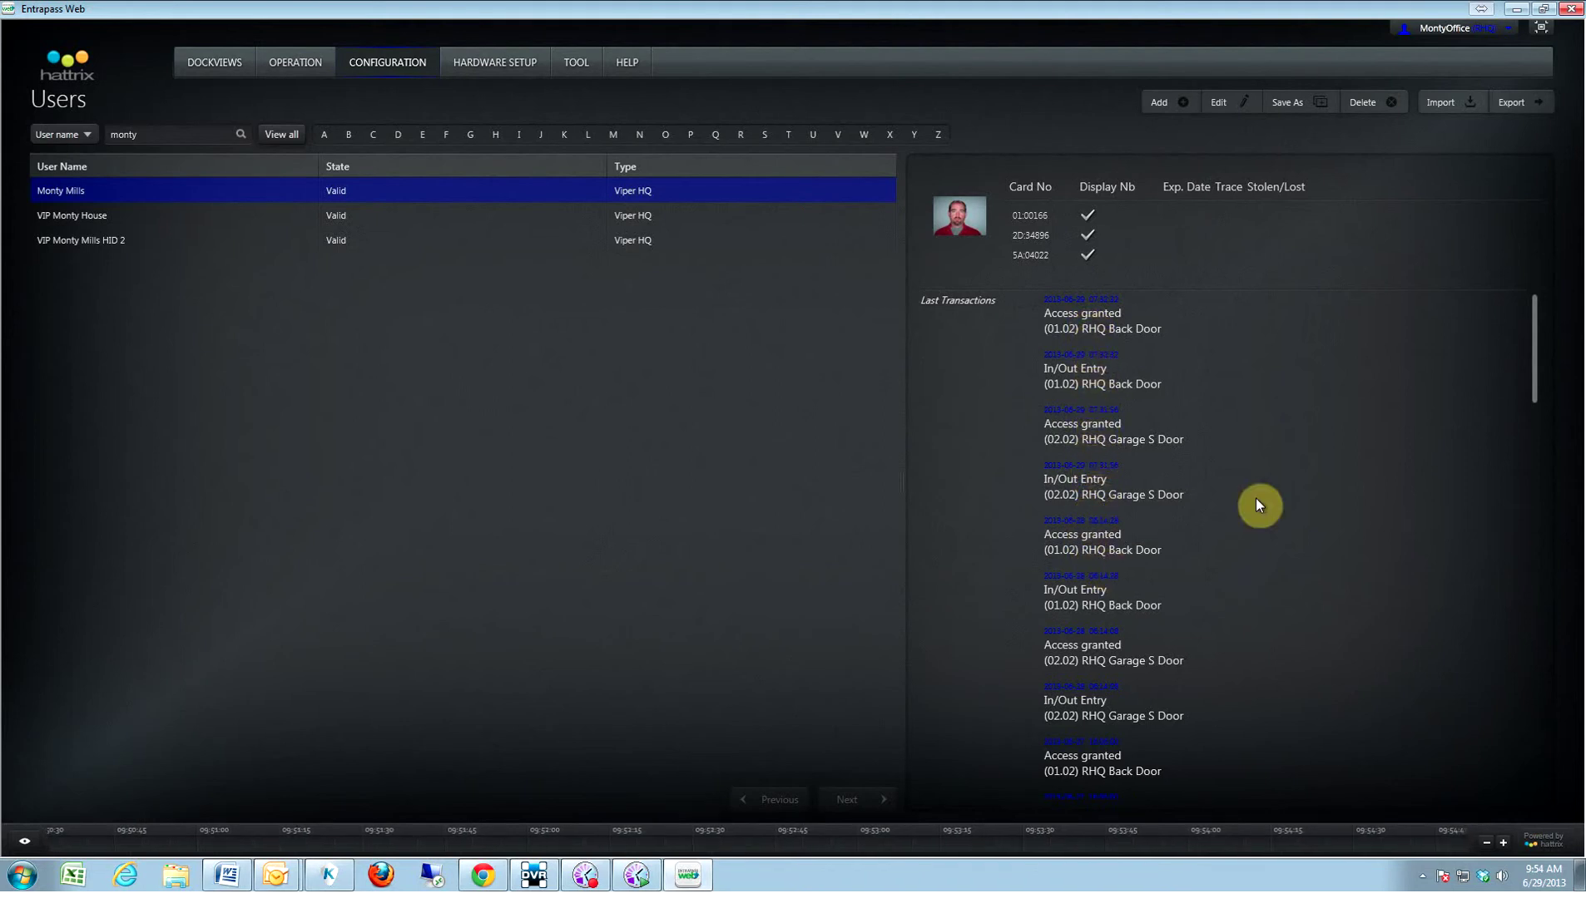
pyautogui.moveTo(1537, 352); pyautogui.dragTo(1493, 291)
pyautogui.click(1158, 101)
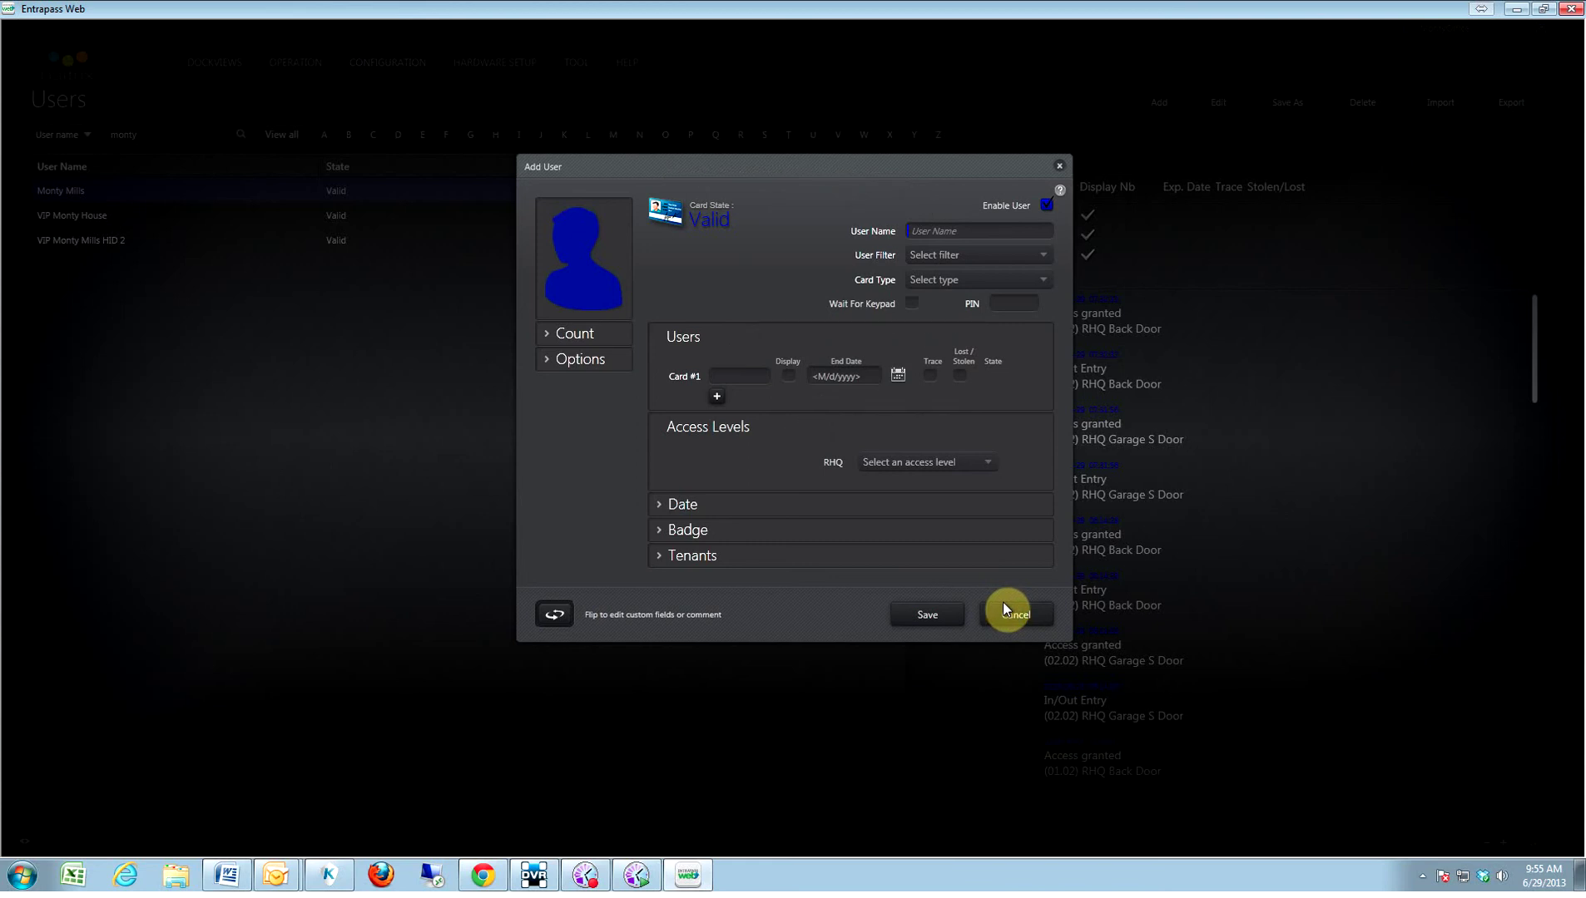
pyautogui.click(1028, 618)
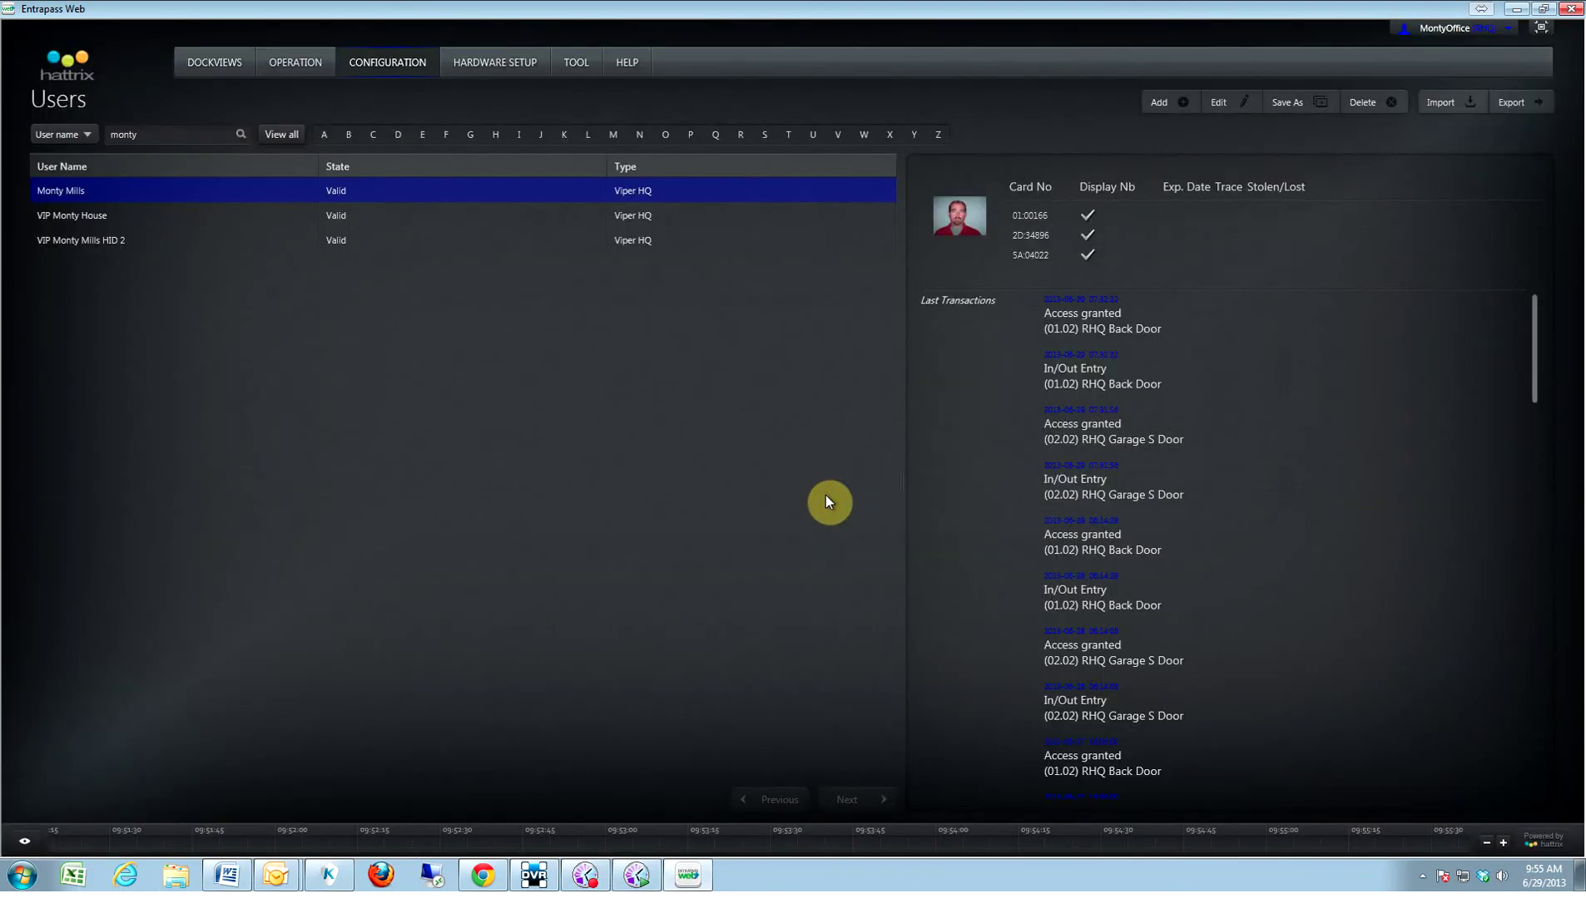
pyautogui.click(420, 61)
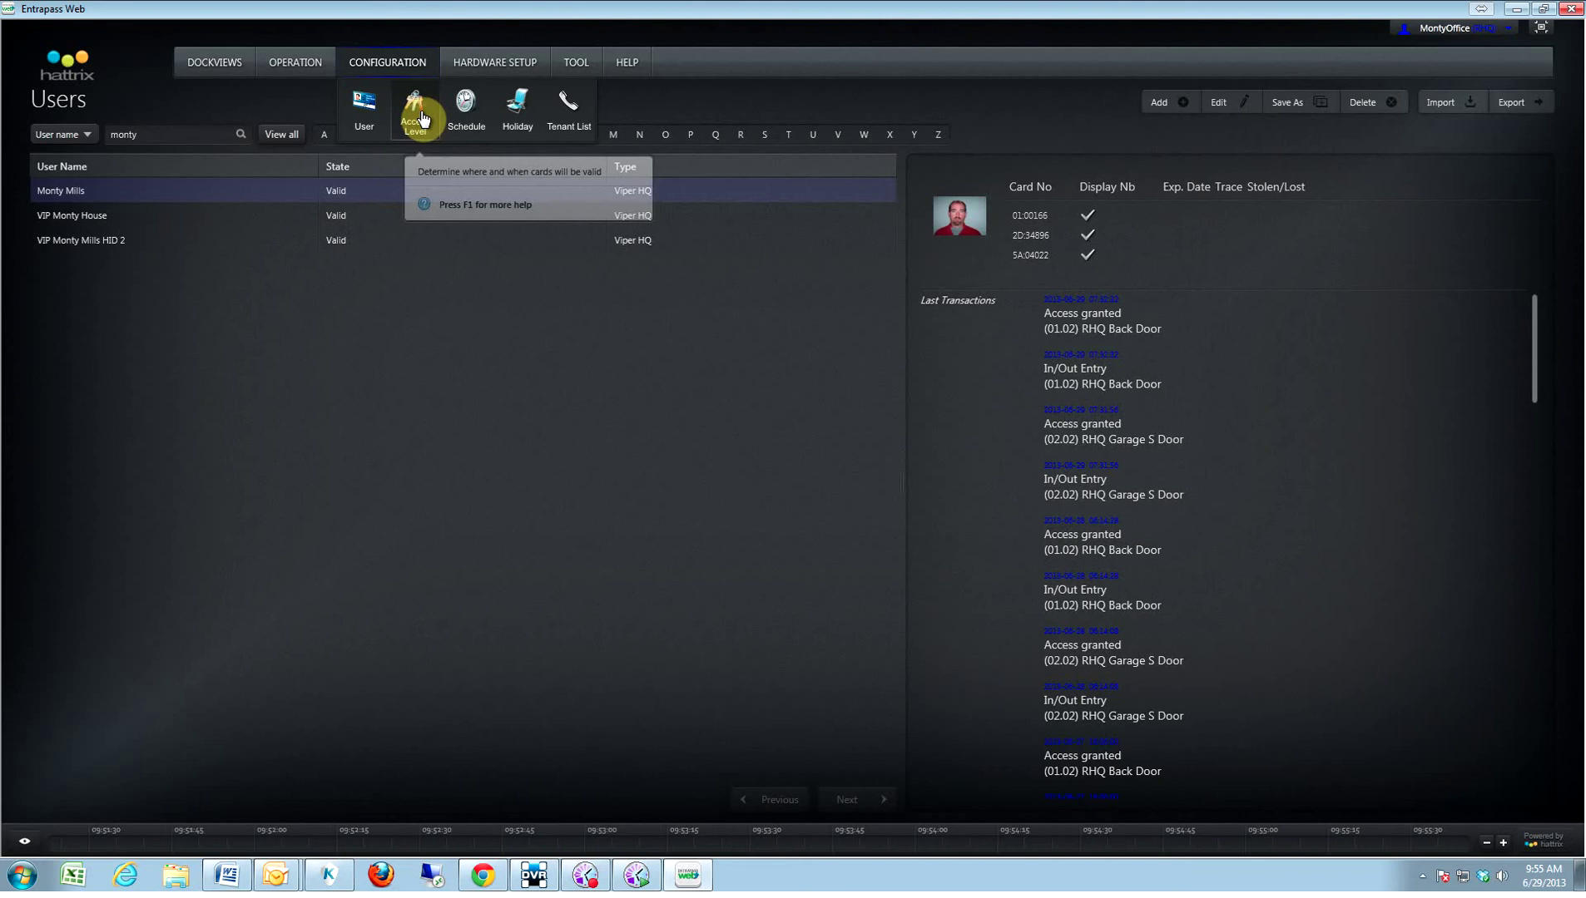
# - View the empty Tenants List (Name, ID, Phone Number columns), then bring up the saved dockviews
pyautogui.click(566, 109)
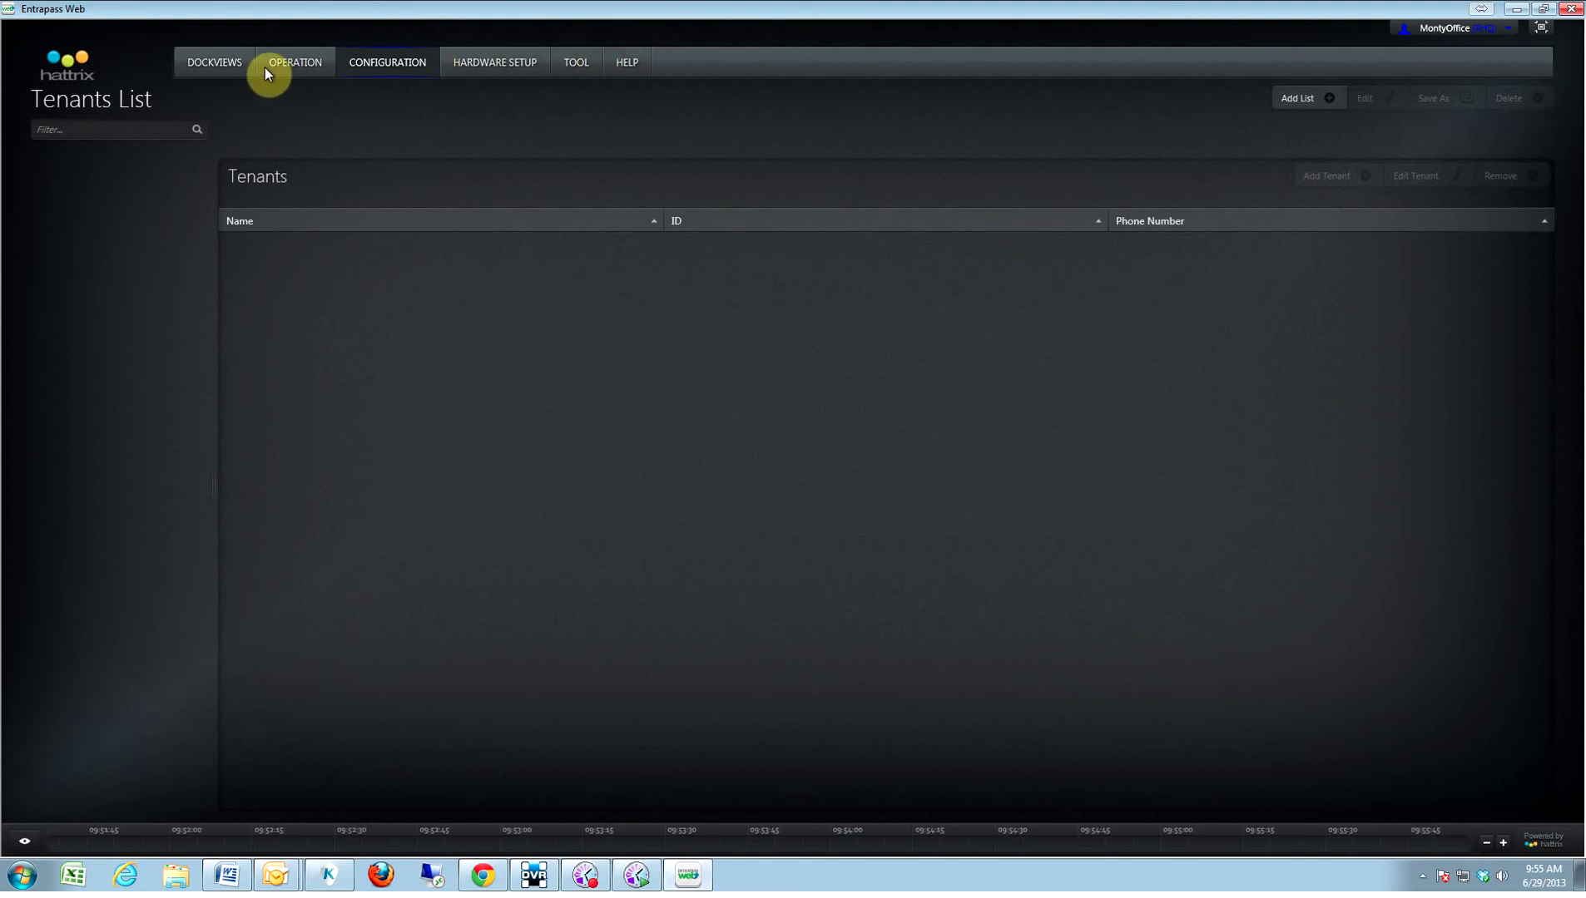
pyautogui.click(213, 63)
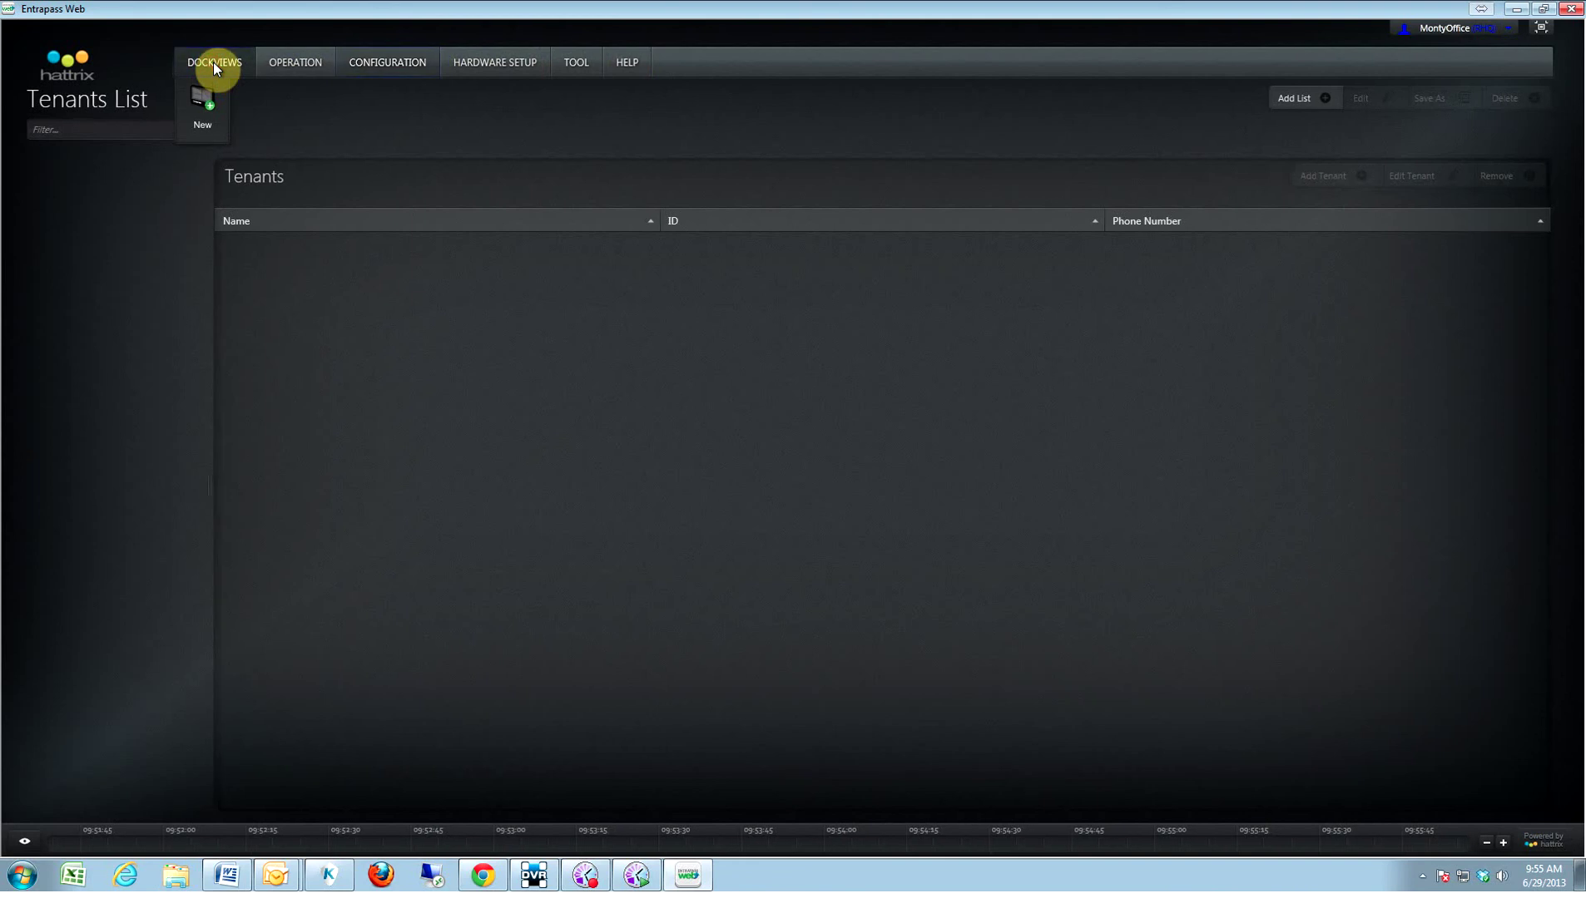
# - Open the office dockview from the gallery of Home and office tiles
pyautogui.moveTo(780, 182)
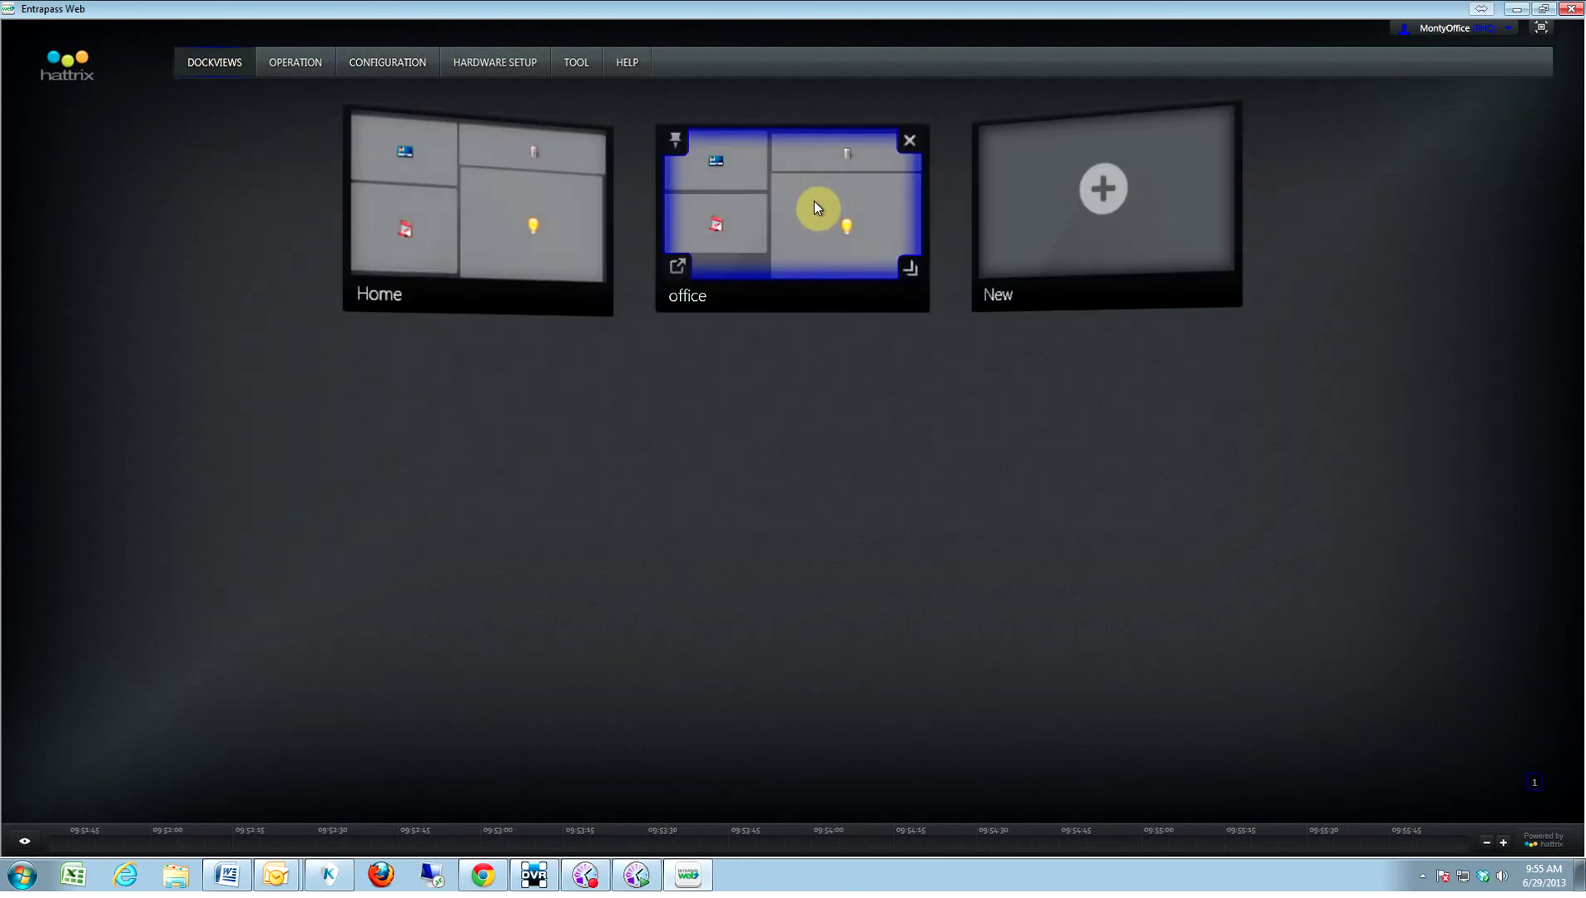
pyautogui.click(784, 227)
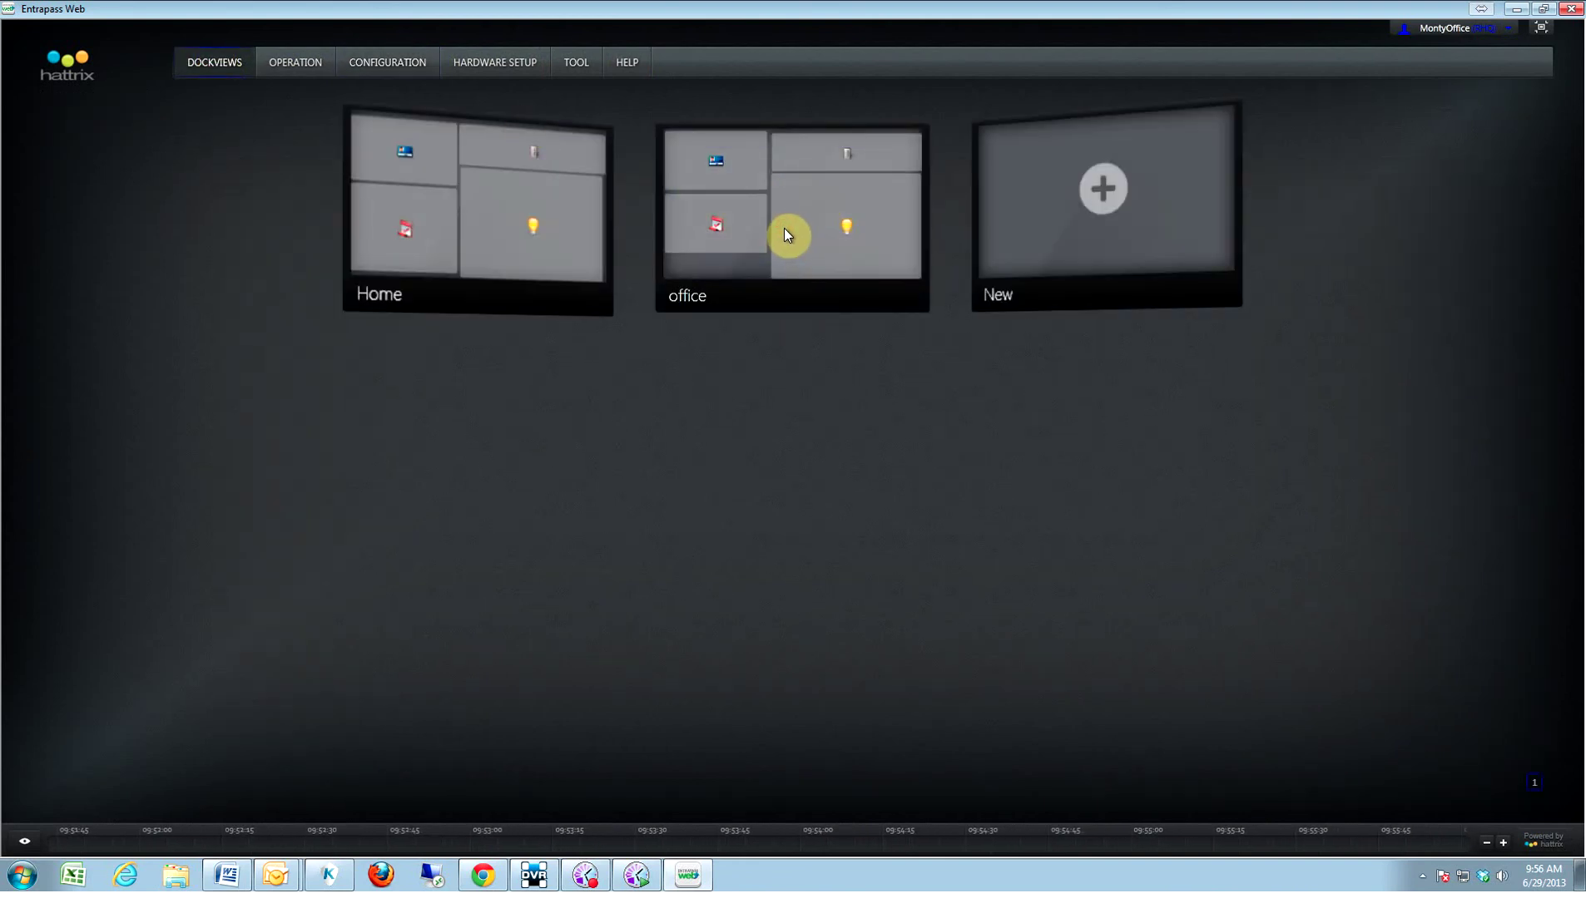